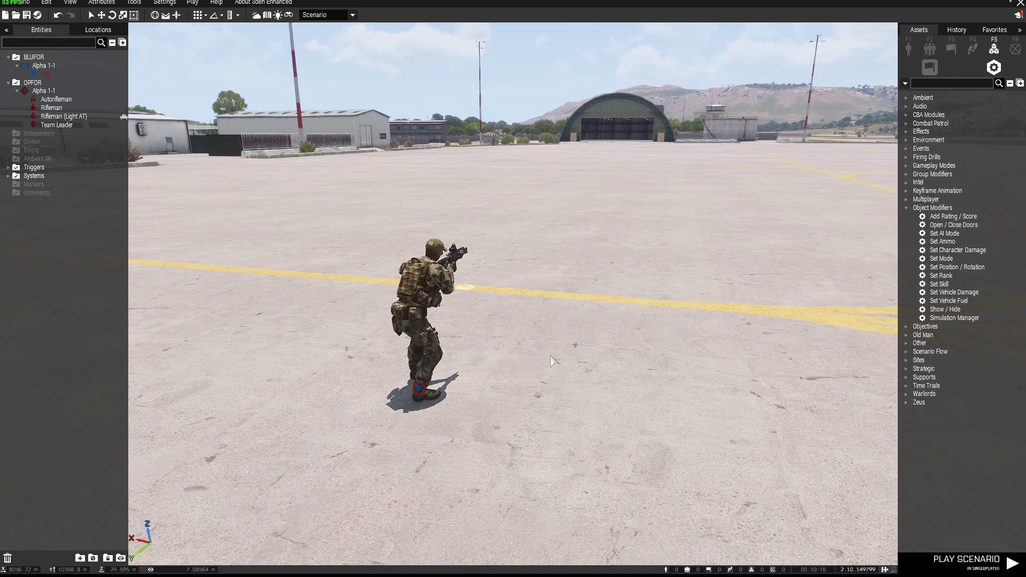
Place an OPFOR FIA infantry Patrol Team group on the tarmac in front of the player soldier.
key(d)
right_drag(567, 362, 568, 369)
key(s)
key(q)
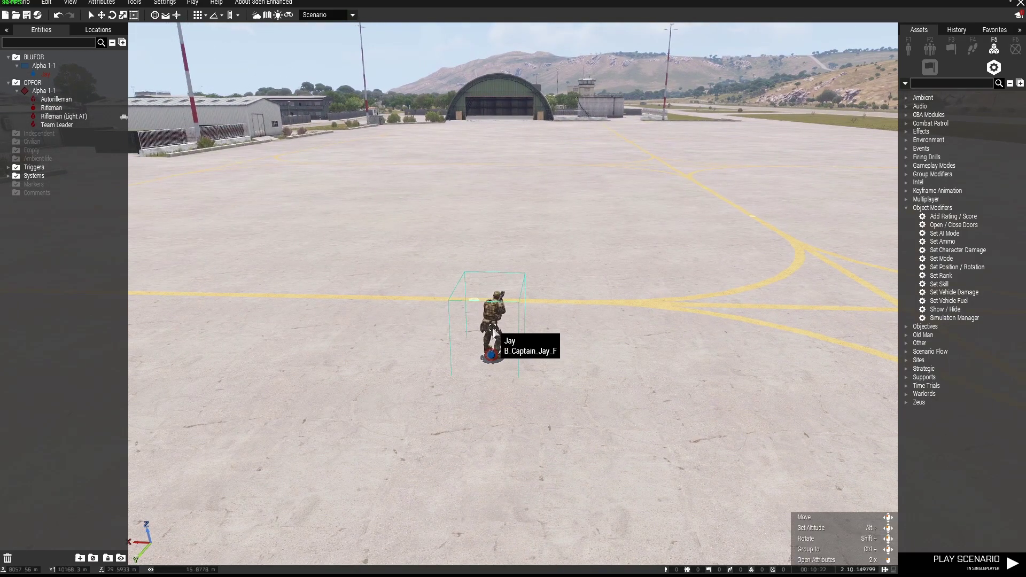
click(490, 327)
click(930, 49)
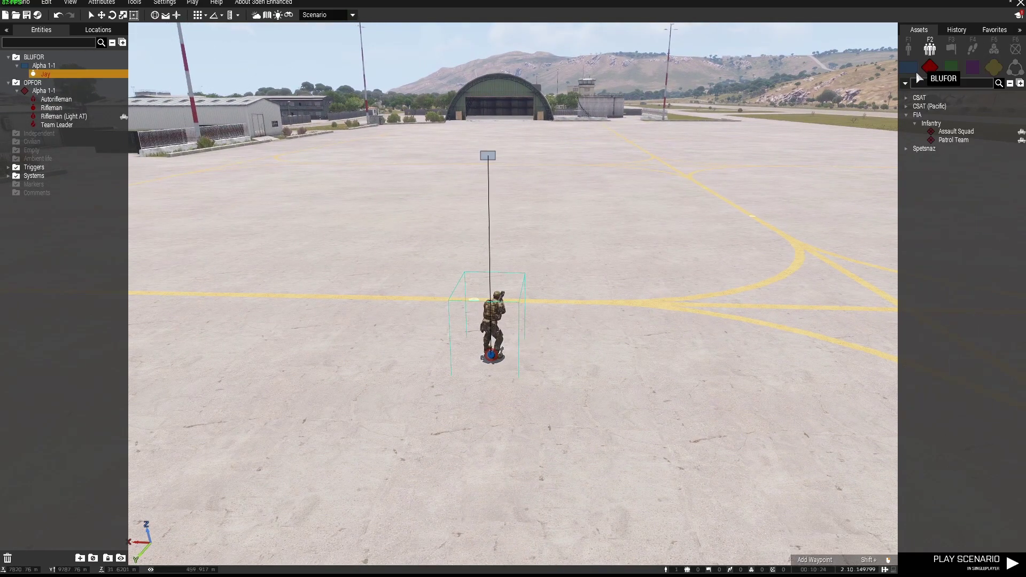
click(954, 140)
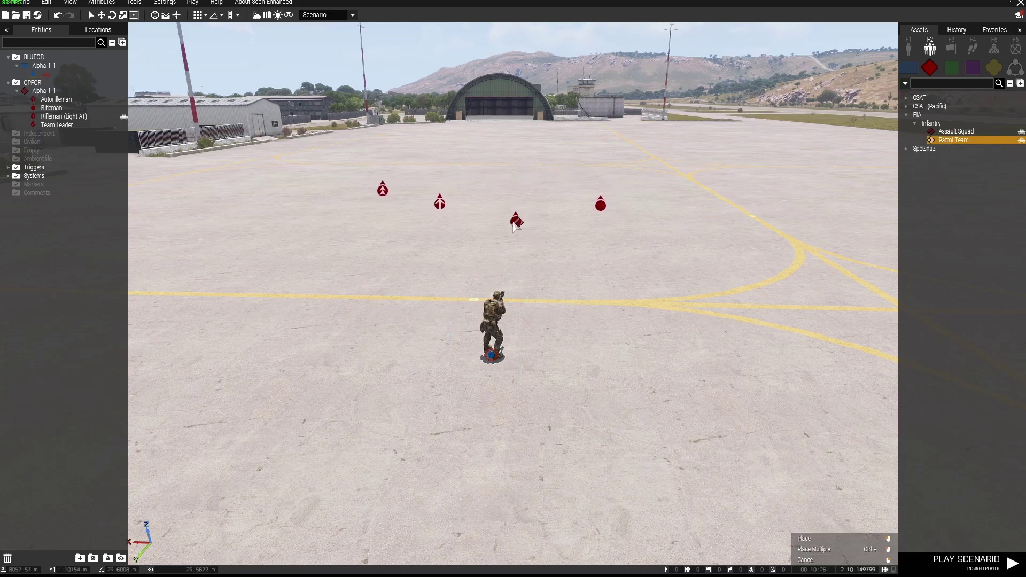
click(505, 203)
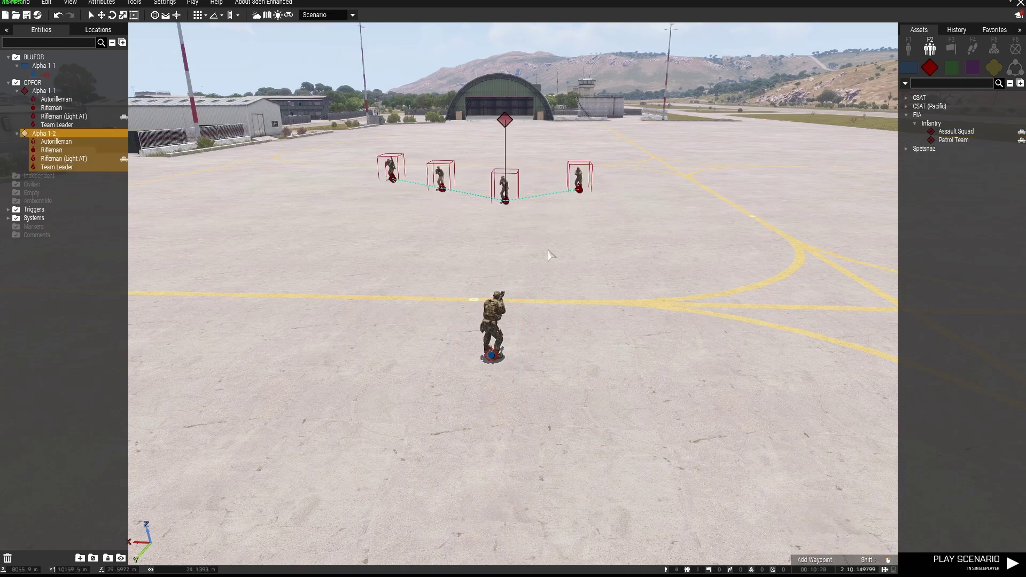
Select the new patrol team's units, and view the player soldier's attributes without changing them.
key(w)
key(d)
key(s)
key(a)
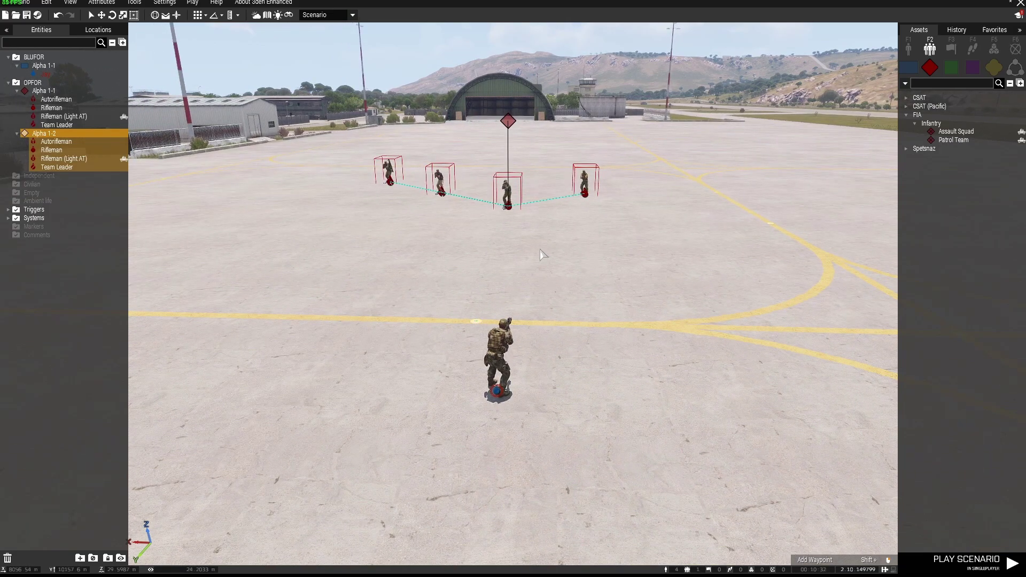
drag(350, 142, 655, 224)
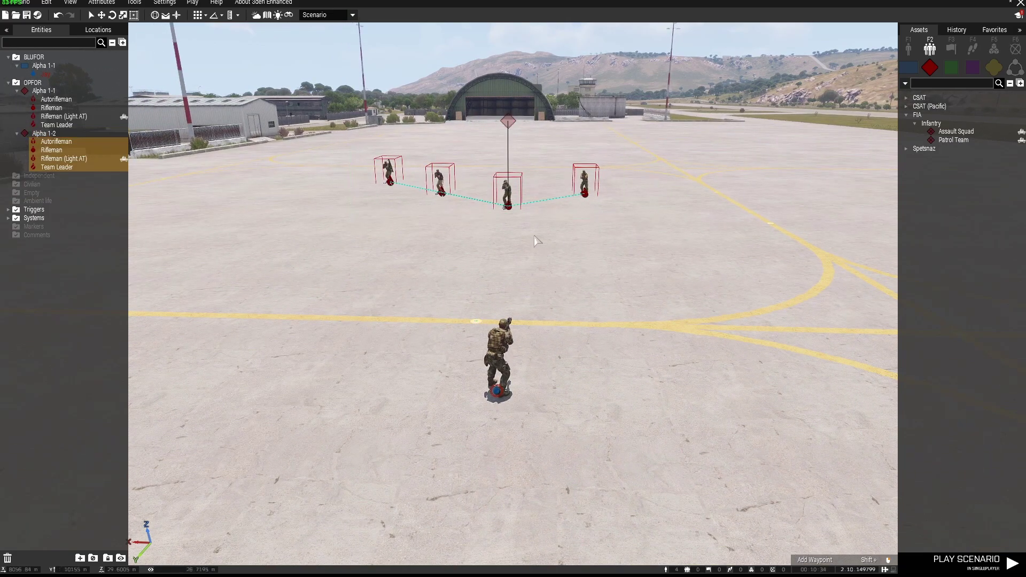
double_click(502, 350)
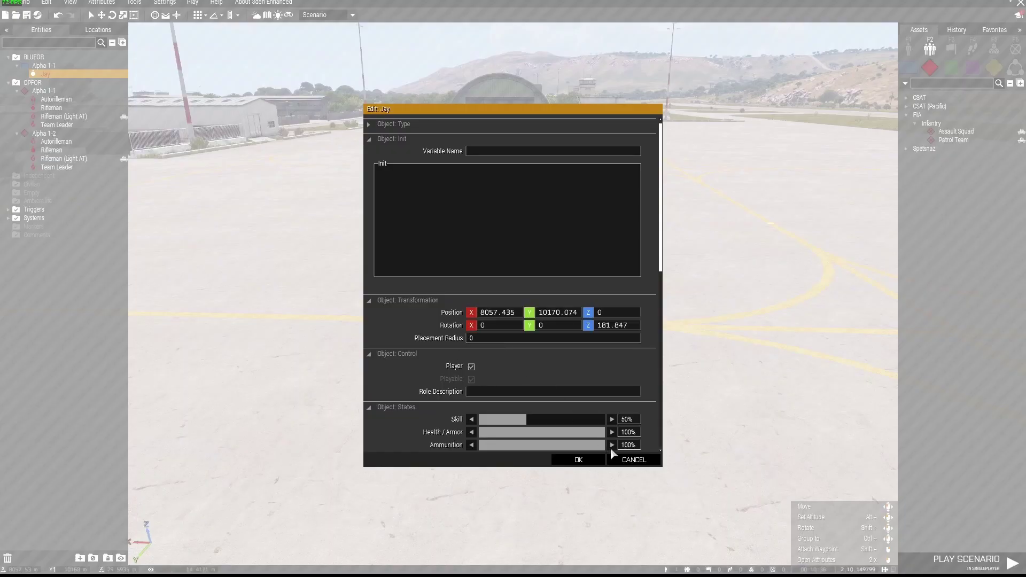
click(614, 458)
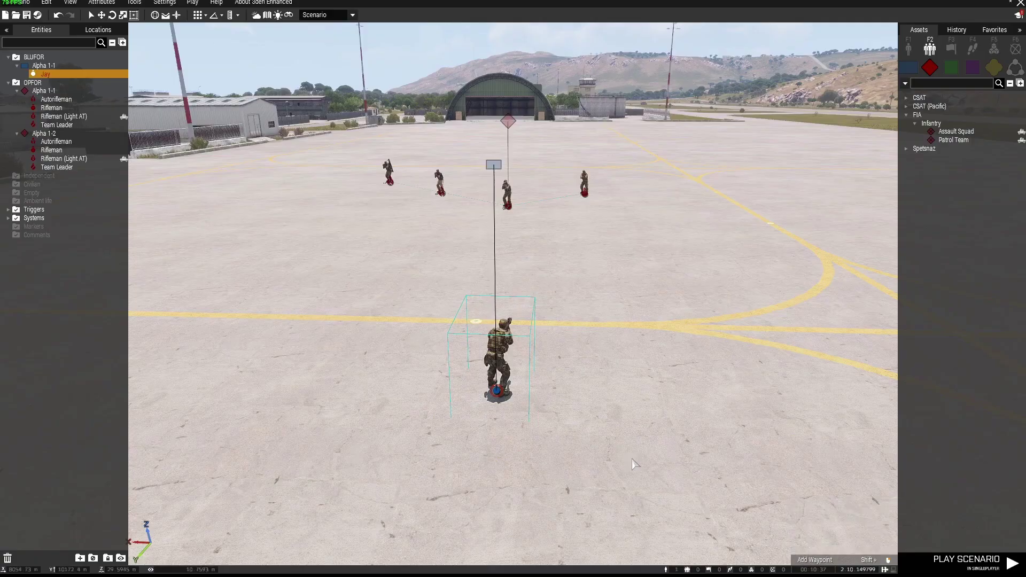
Place two Set AI Mode modules on the tarmac, one on each side of the patrol team.
click(580, 267)
right_drag(579, 267, 581, 276)
key(s)
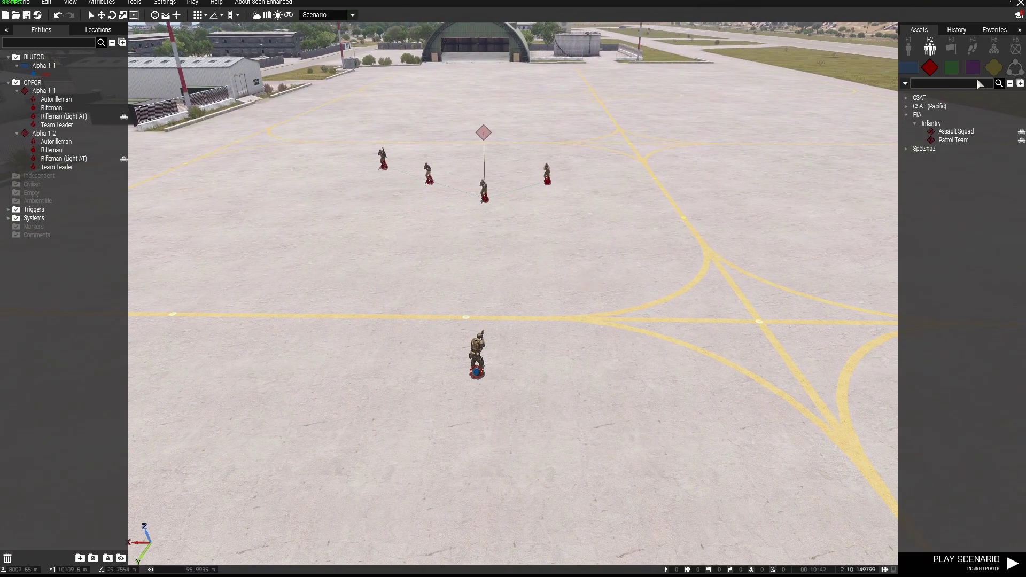
click(992, 49)
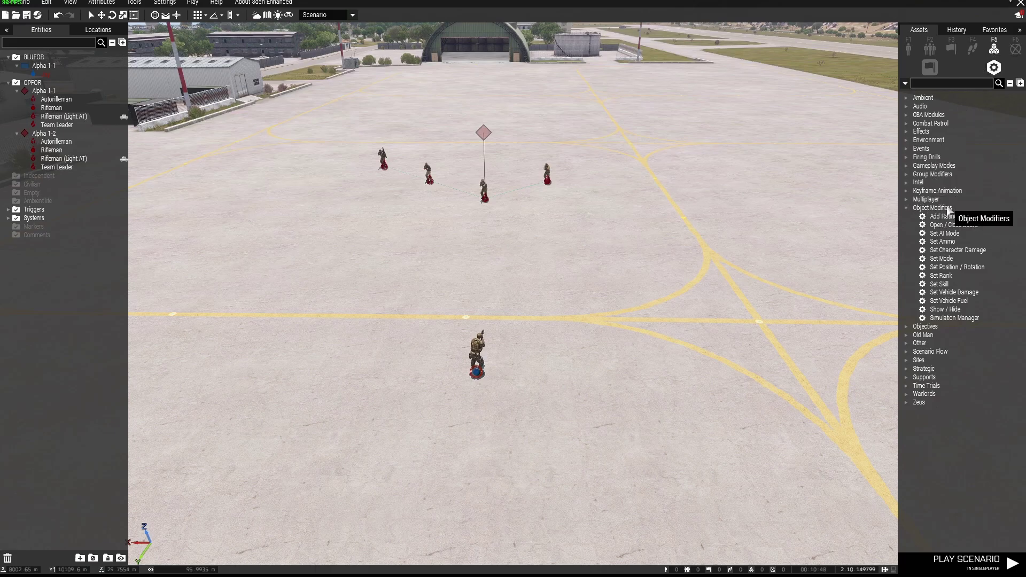
click(944, 238)
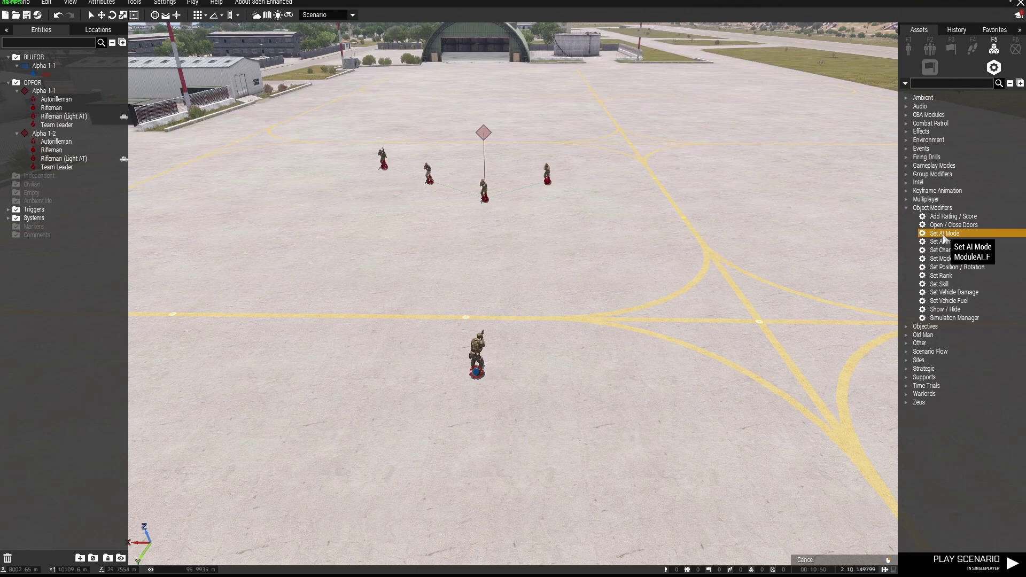
click(697, 233)
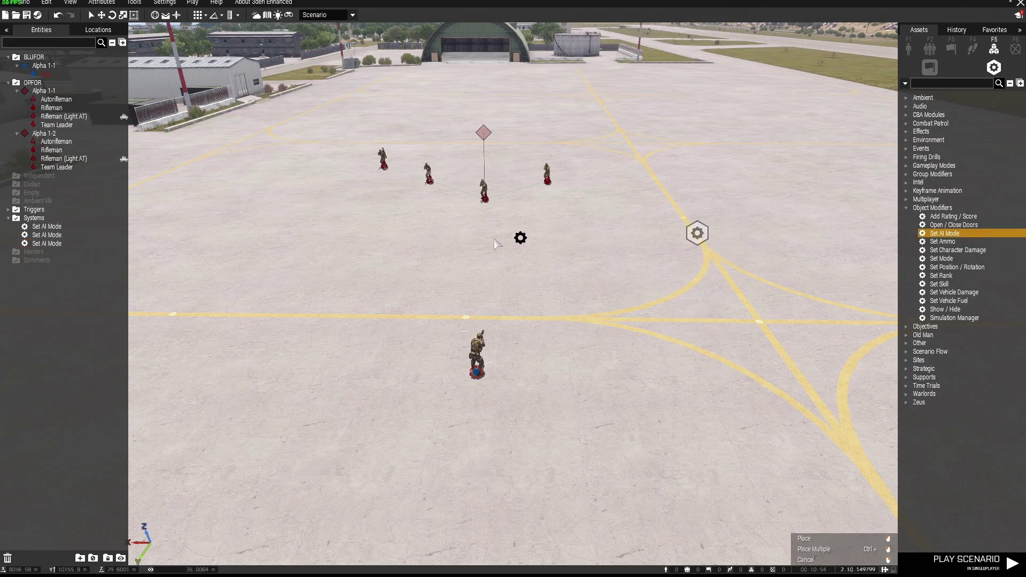
click(232, 232)
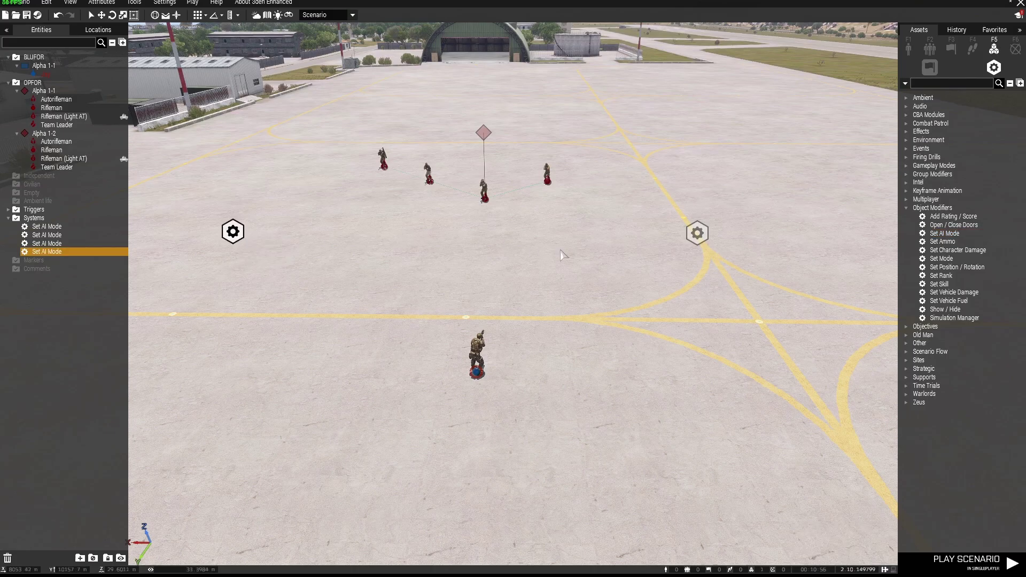
Set Target and Autotarget to Disabled in the Set AI Mode module on the yellow taxiway line.
double_click(698, 235)
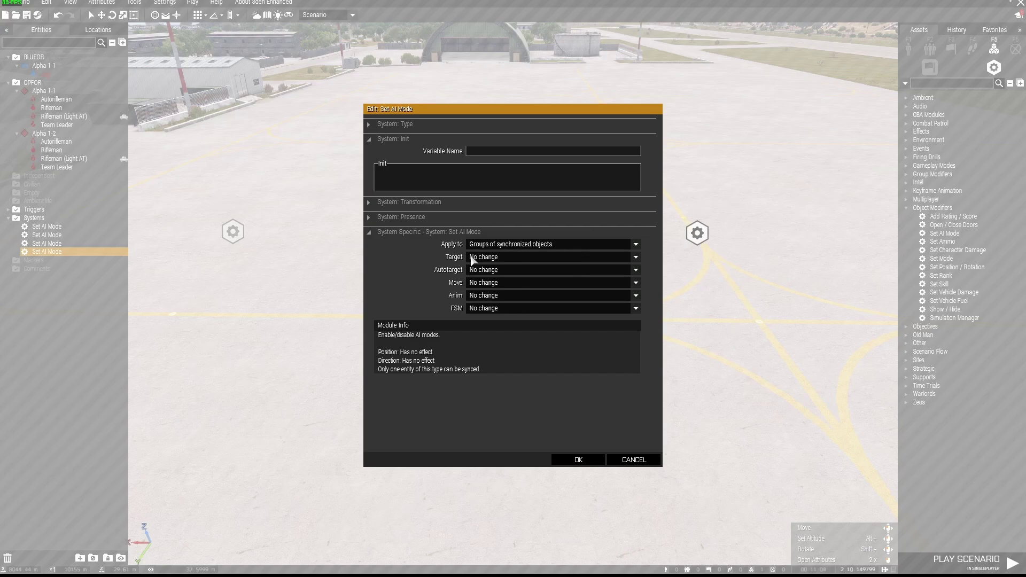
click(502, 258)
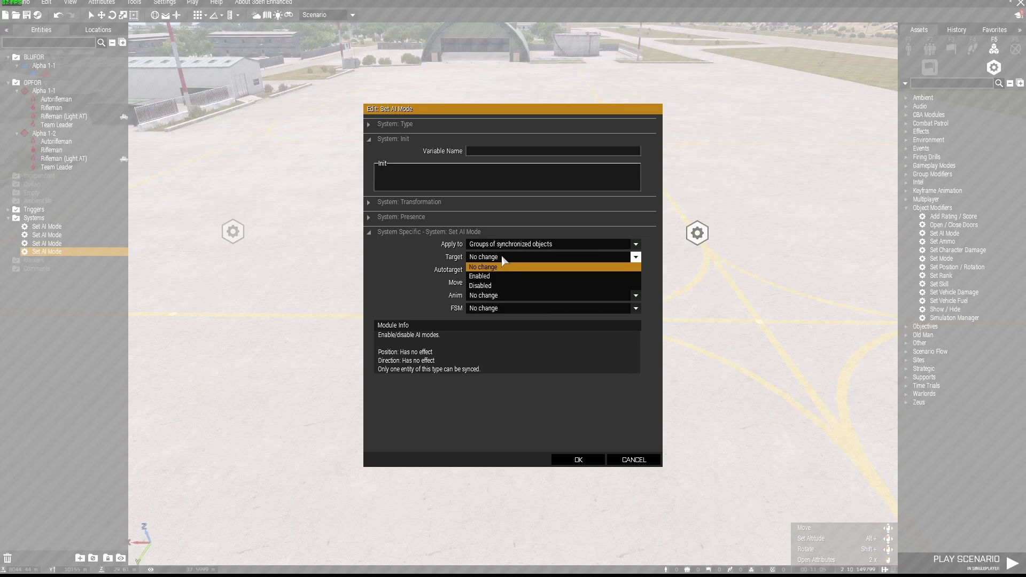
click(496, 286)
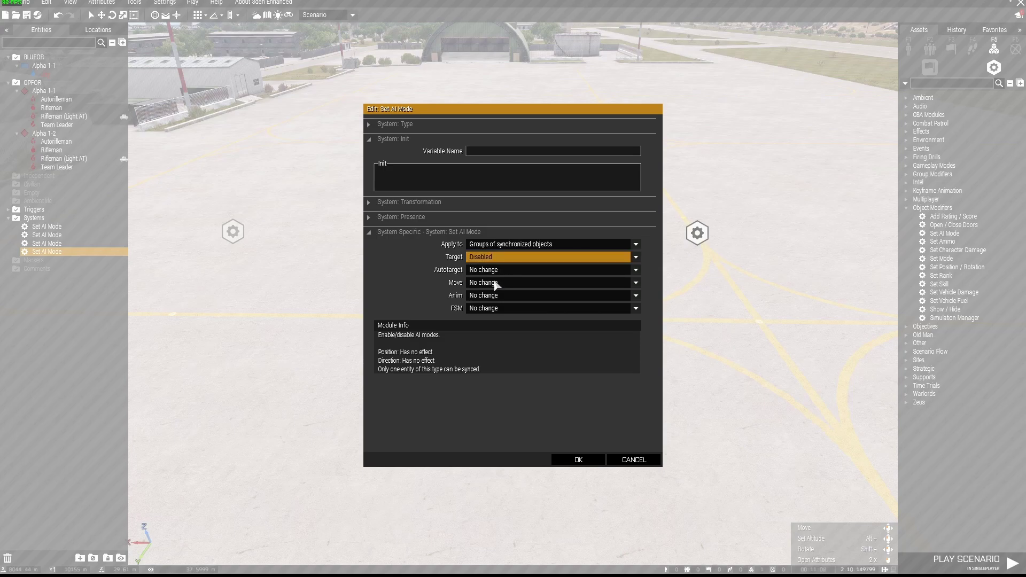
click(495, 272)
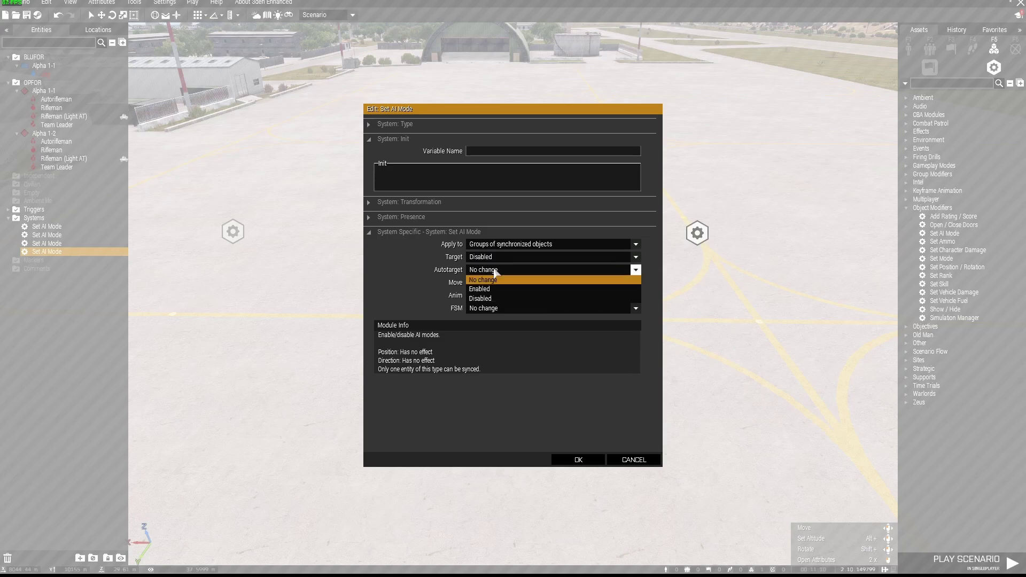
click(491, 298)
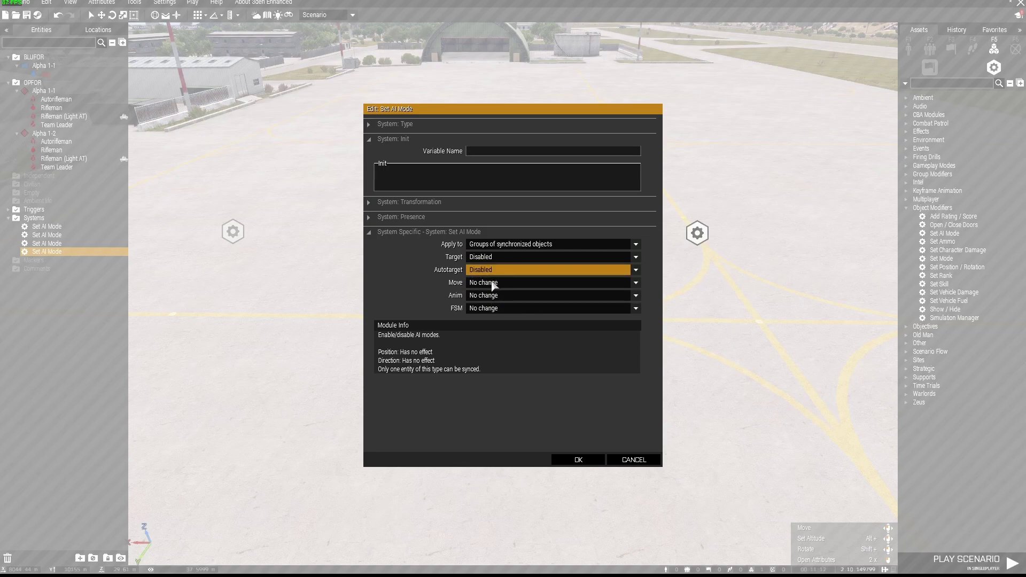
click(492, 283)
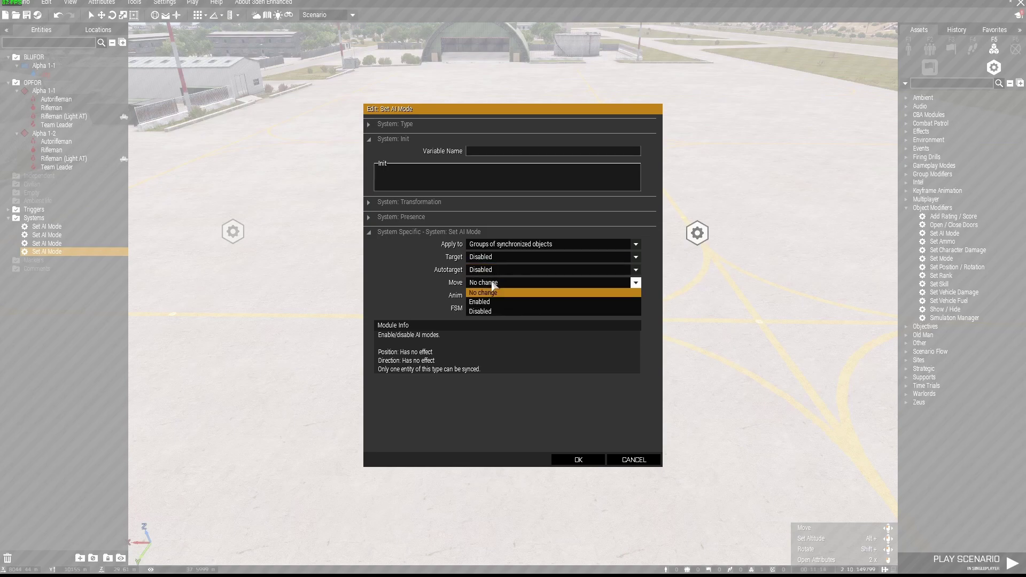
click(493, 285)
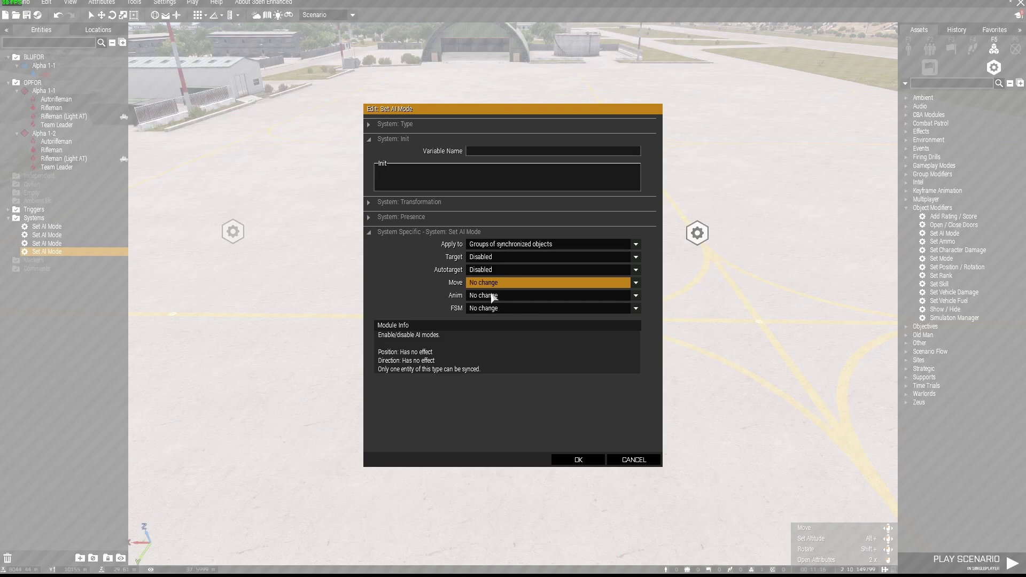
click(492, 297)
click(492, 297)
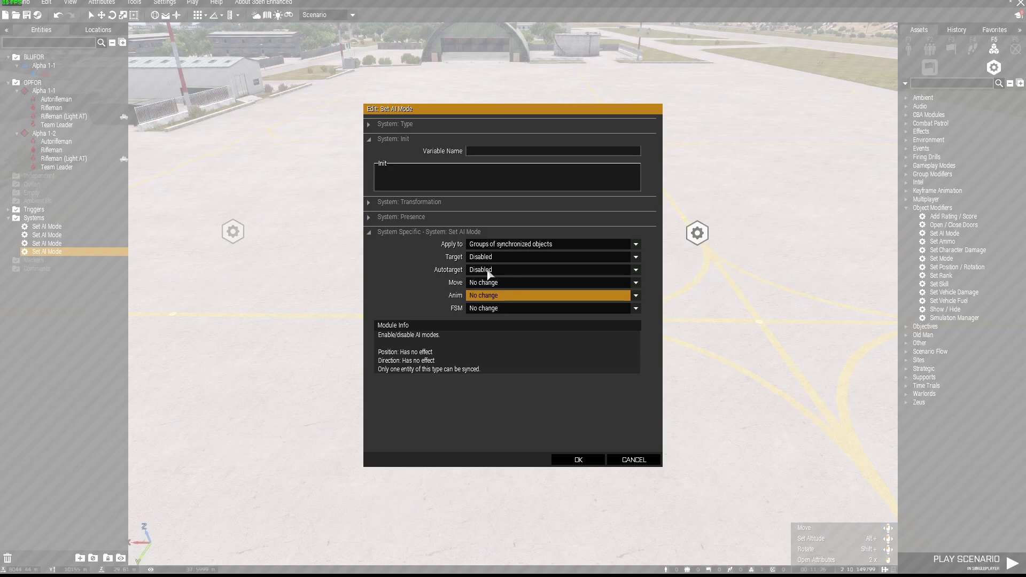
click(577, 458)
Synchronize all four patrol team units to the Set AI Mode module on the taxiway line.
drag(351, 126, 581, 233)
right_click(484, 199)
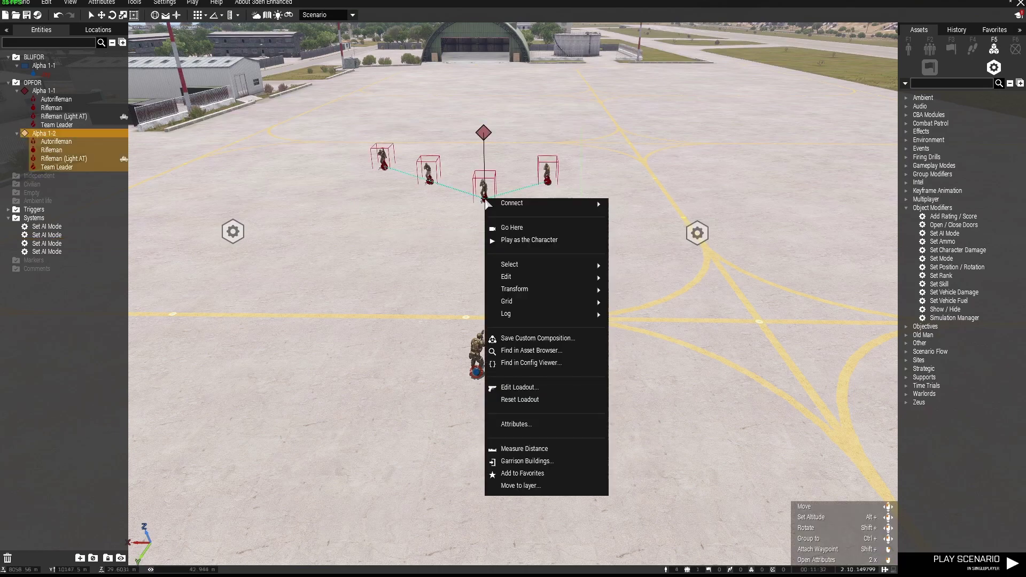
mouse_move(595, 203)
click(635, 205)
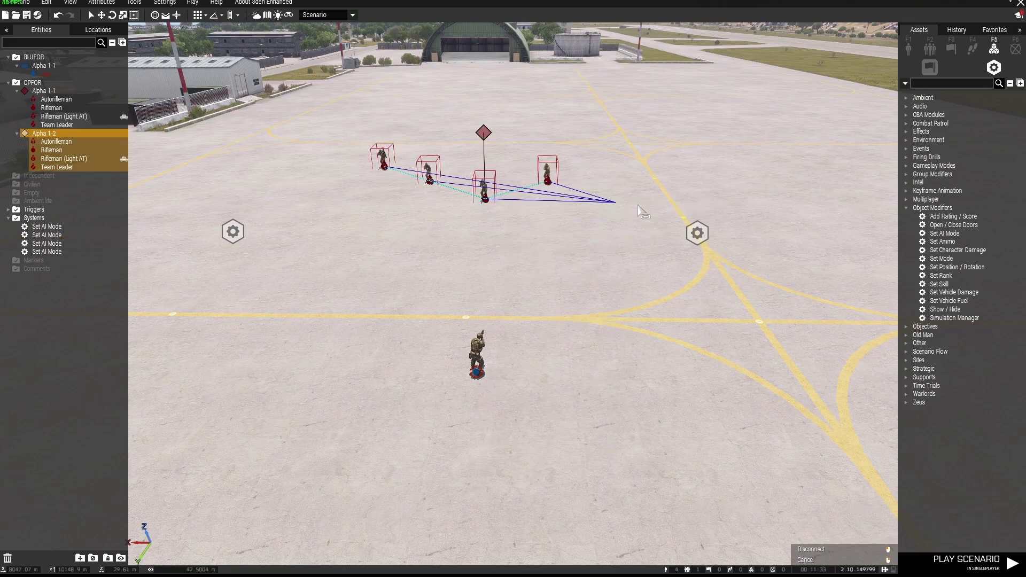
click(700, 238)
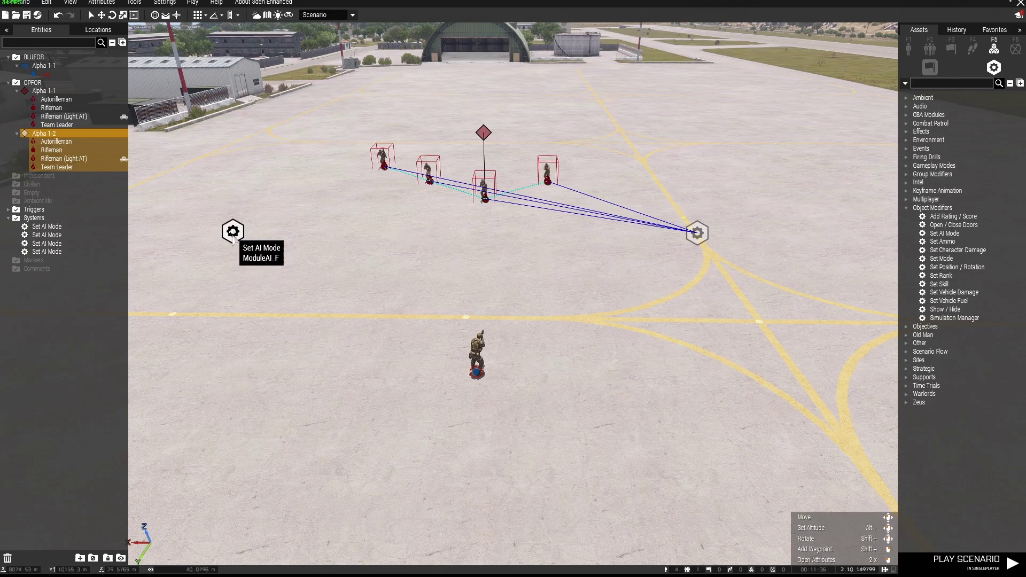
Set Target and Autotarget to Enabled in the other, unsynchronized Set AI Mode module.
click(233, 235)
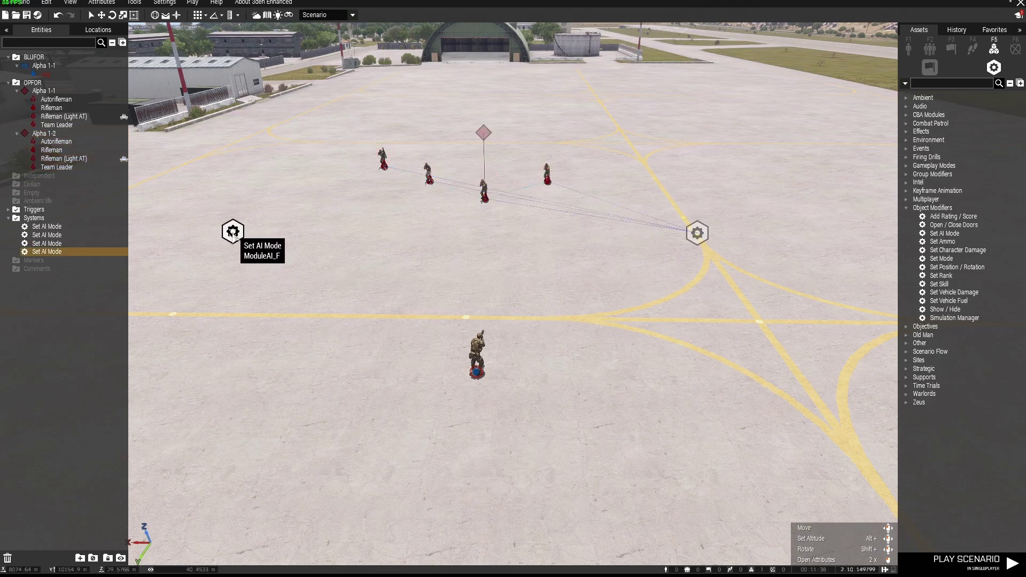
double_click(234, 235)
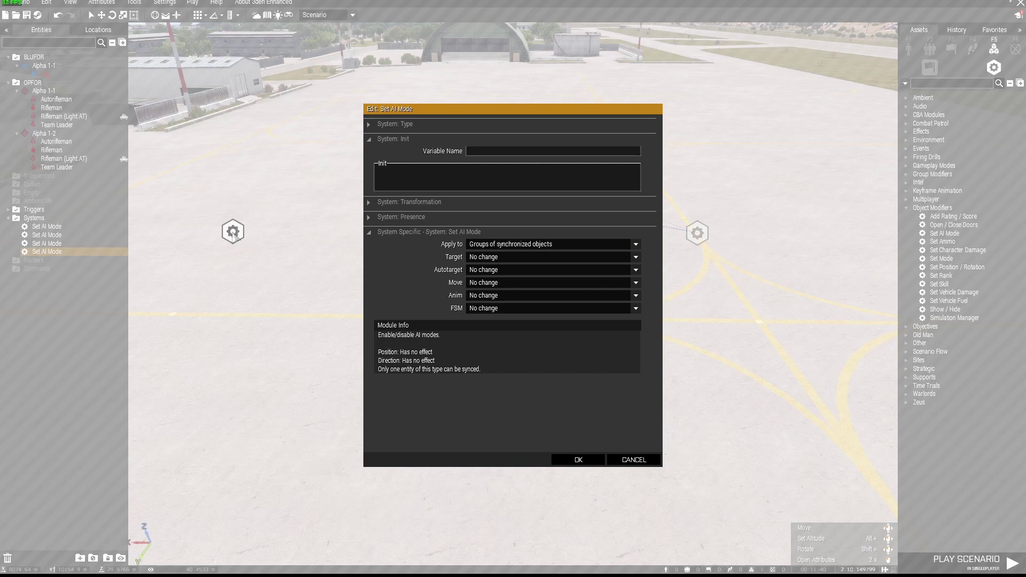
click(514, 257)
click(504, 276)
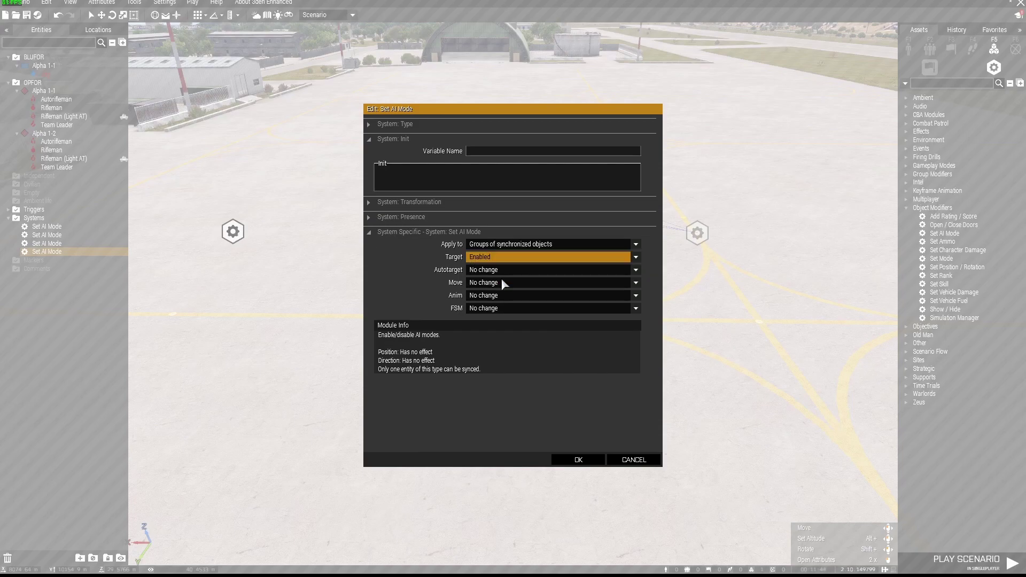
click(497, 271)
click(494, 289)
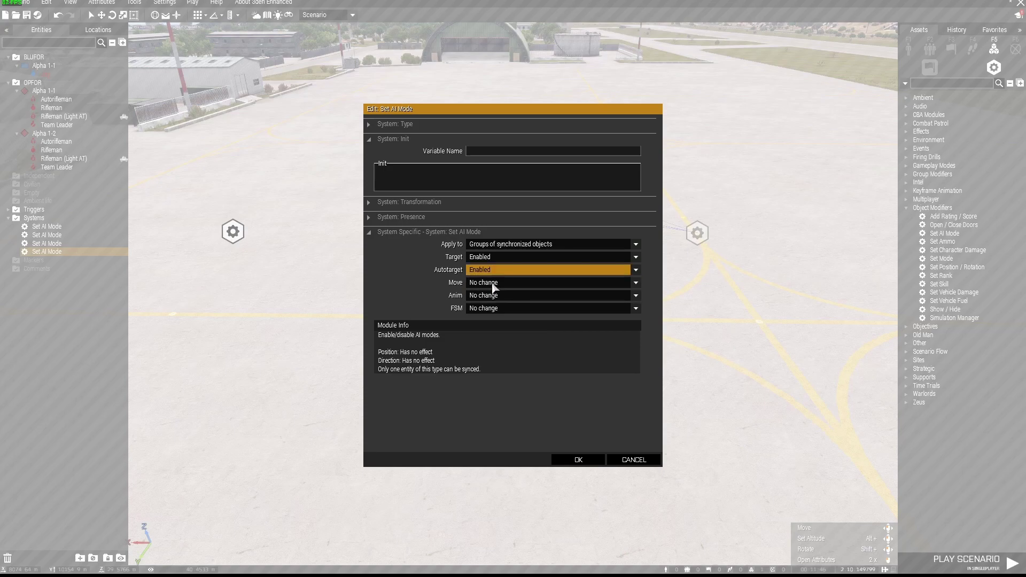
Set Move, Anim and FSM to Enabled in the same module and confirm its attributes.
click(494, 283)
click(491, 302)
click(492, 299)
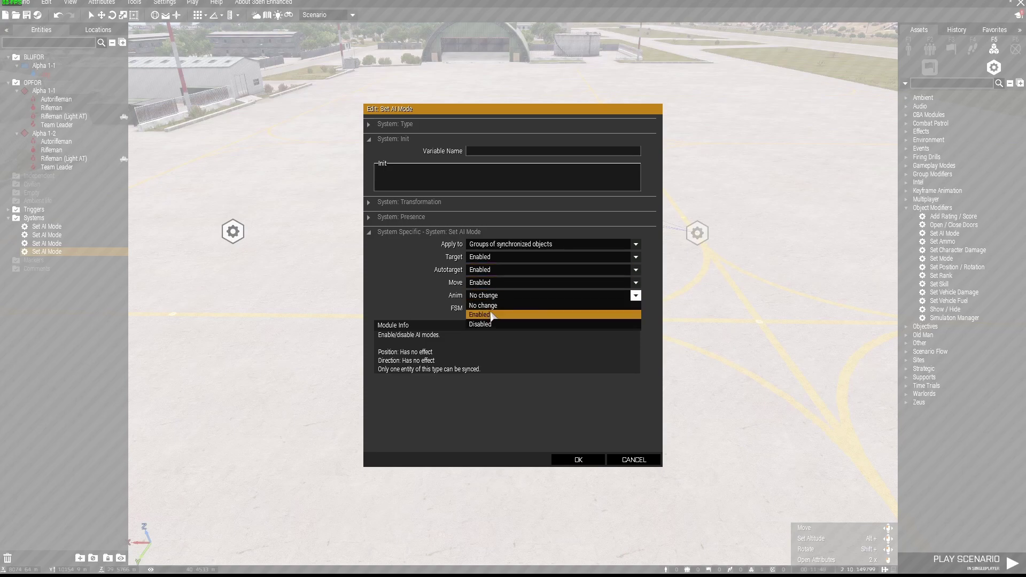
click(492, 315)
click(492, 309)
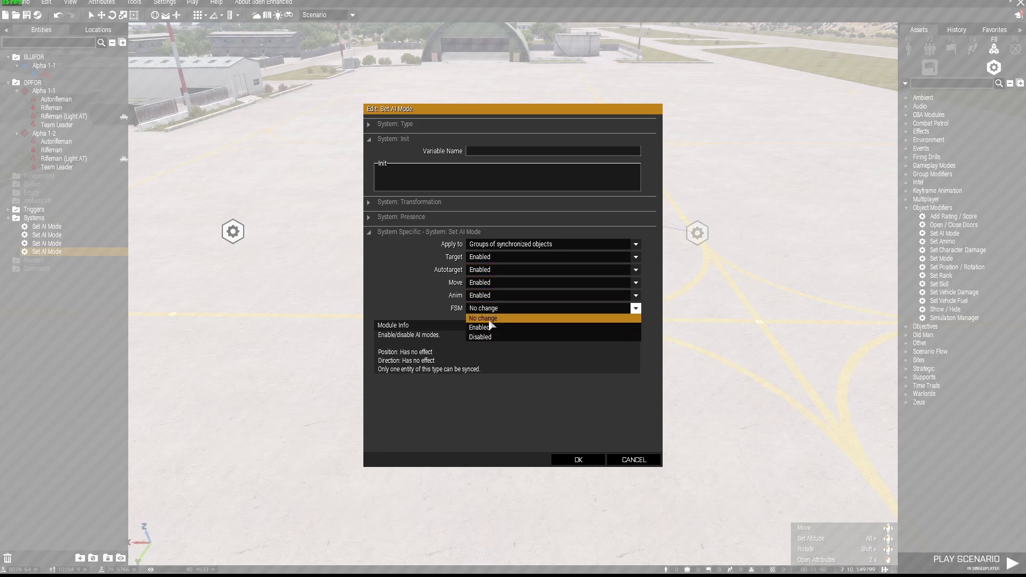
click(490, 328)
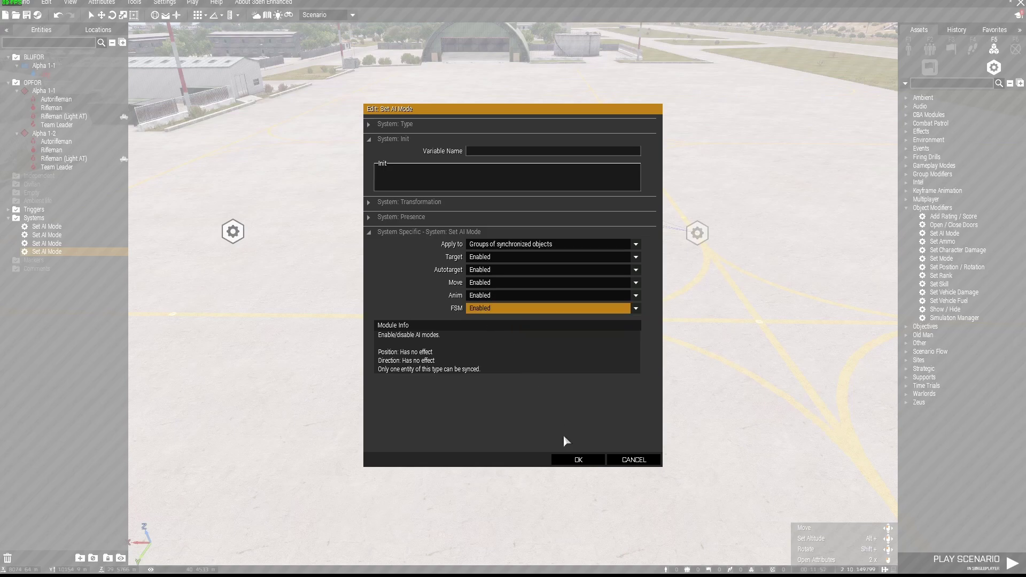
click(577, 459)
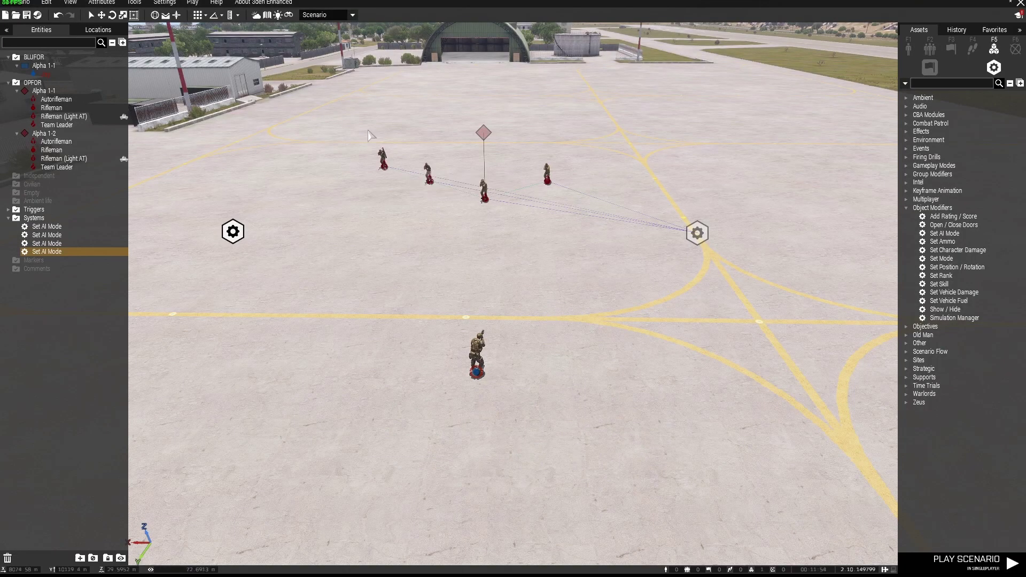
drag(325, 103, 697, 238)
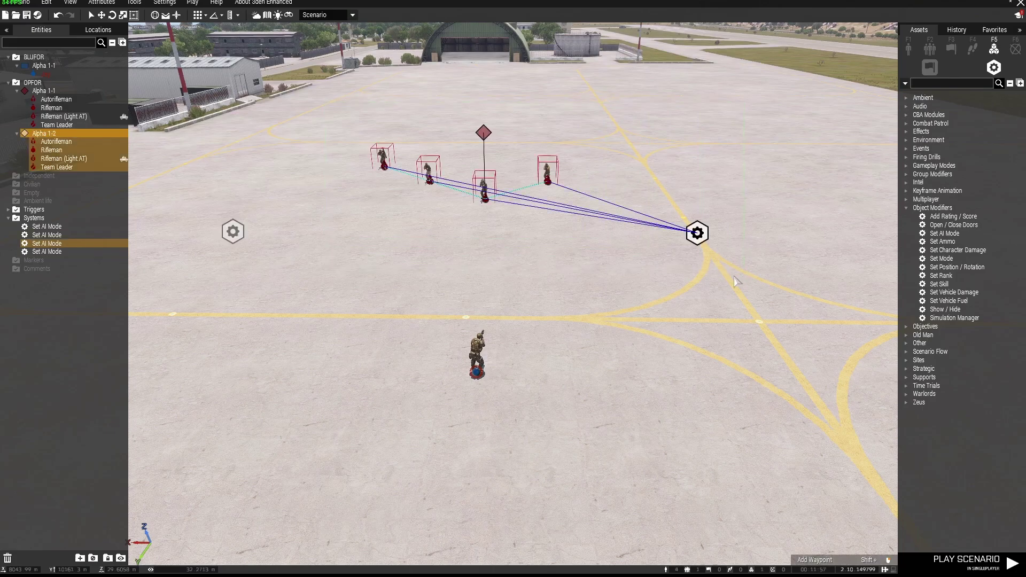
click(697, 239)
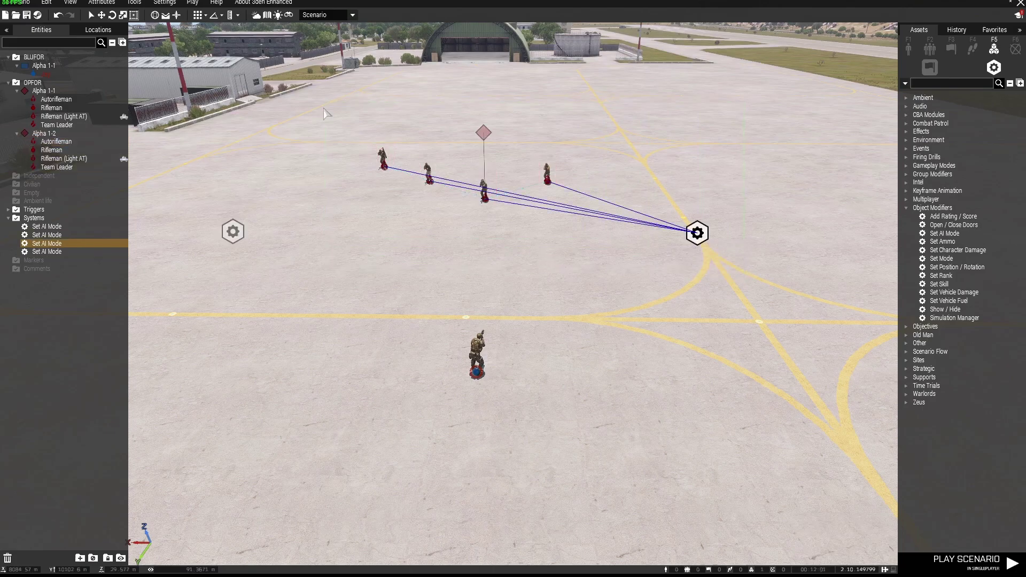
drag(335, 112, 607, 261)
click(509, 261)
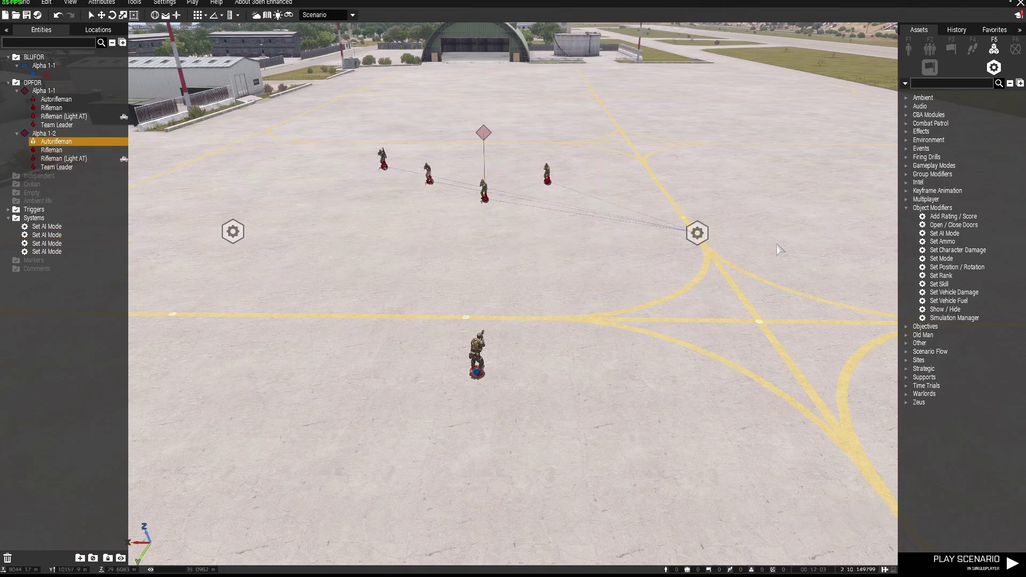
Place a 10x10x10 m trigger on the taxiway line in front of the patrol team and move the player soldier back outside it.
click(952, 49)
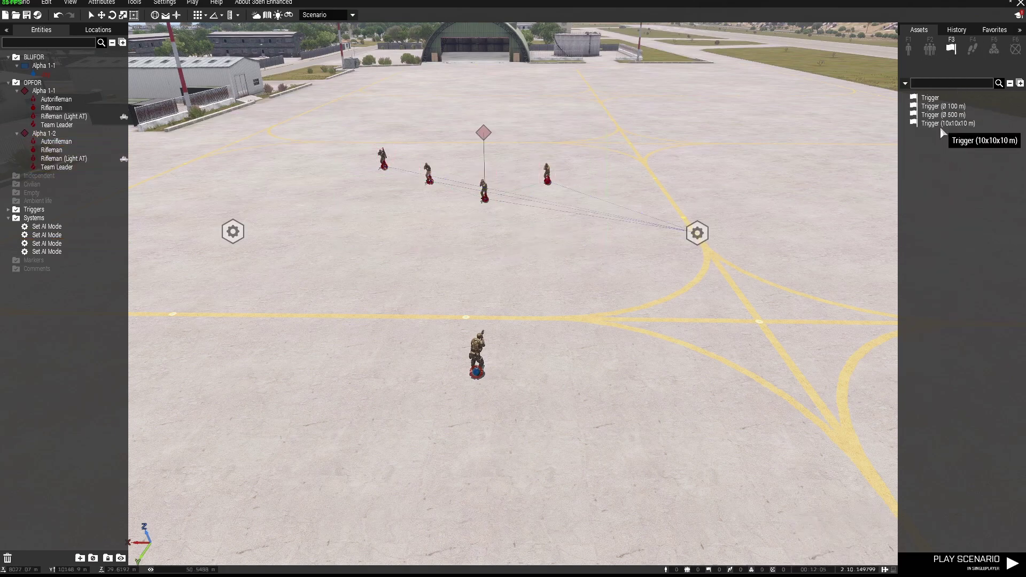
click(948, 123)
click(456, 347)
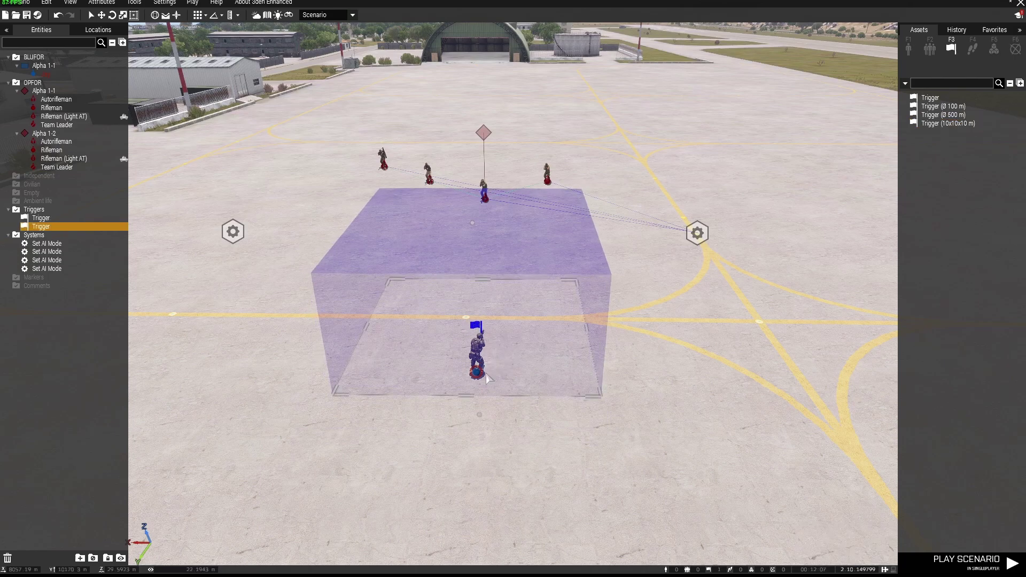
drag(477, 368, 480, 457)
click(475, 326)
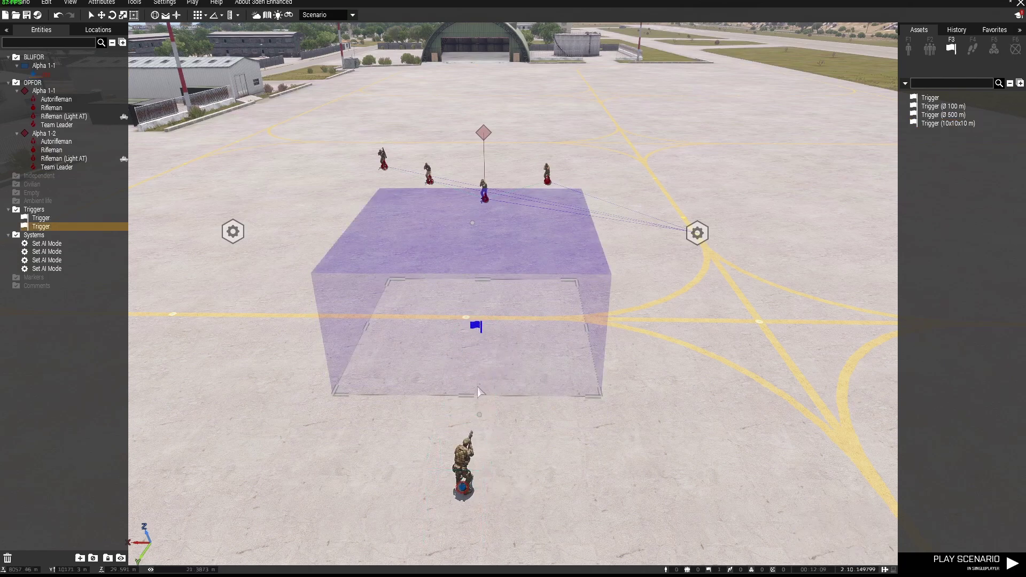
Resize the new trigger area into a wide, shallow strip of about 7.9 by 2.5 in size.
drag(476, 394, 466, 323)
drag(377, 301, 310, 302)
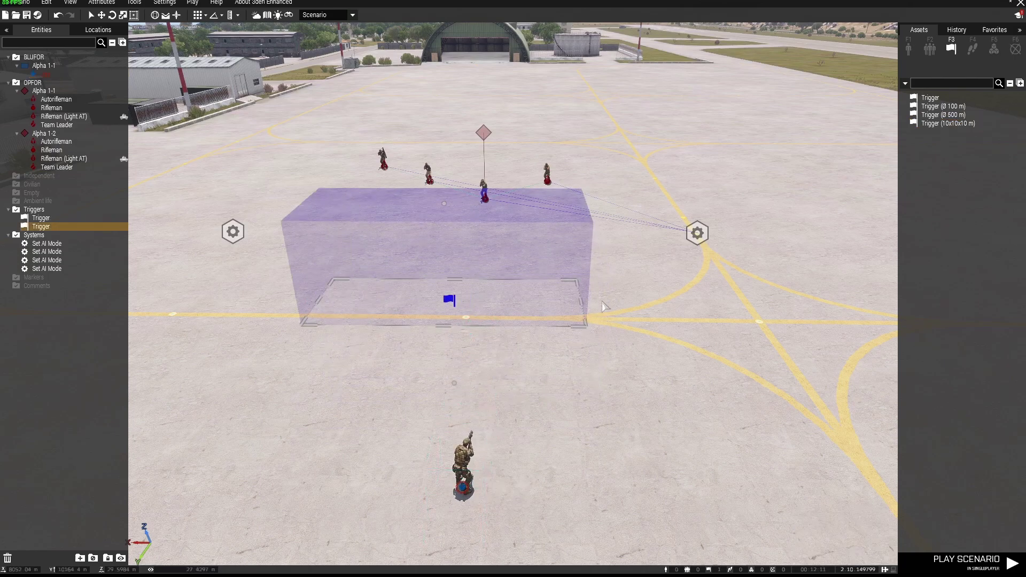
drag(582, 301, 644, 301)
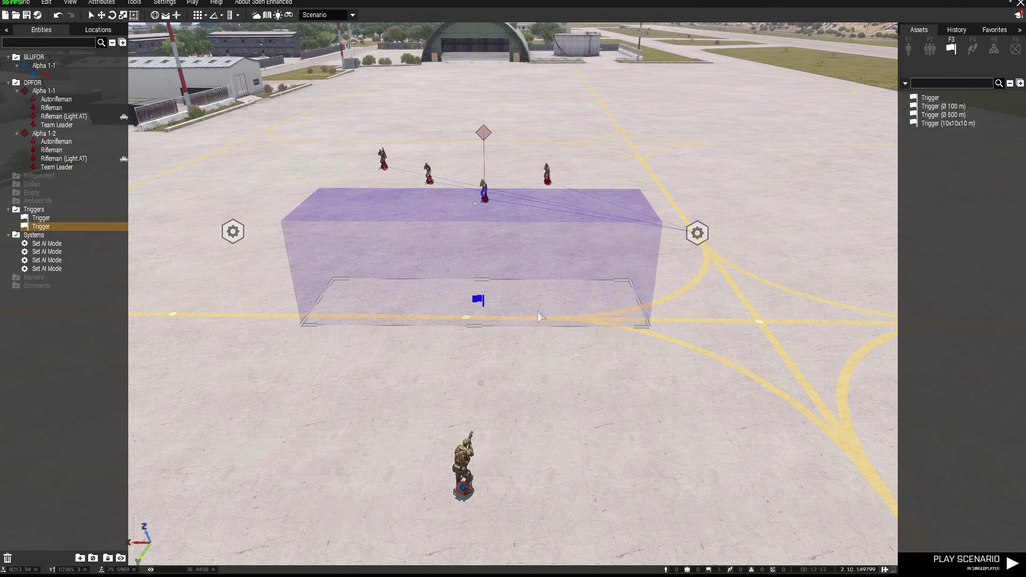
Set the new trigger's Activation to Any Player and confirm its attributes.
double_click(478, 299)
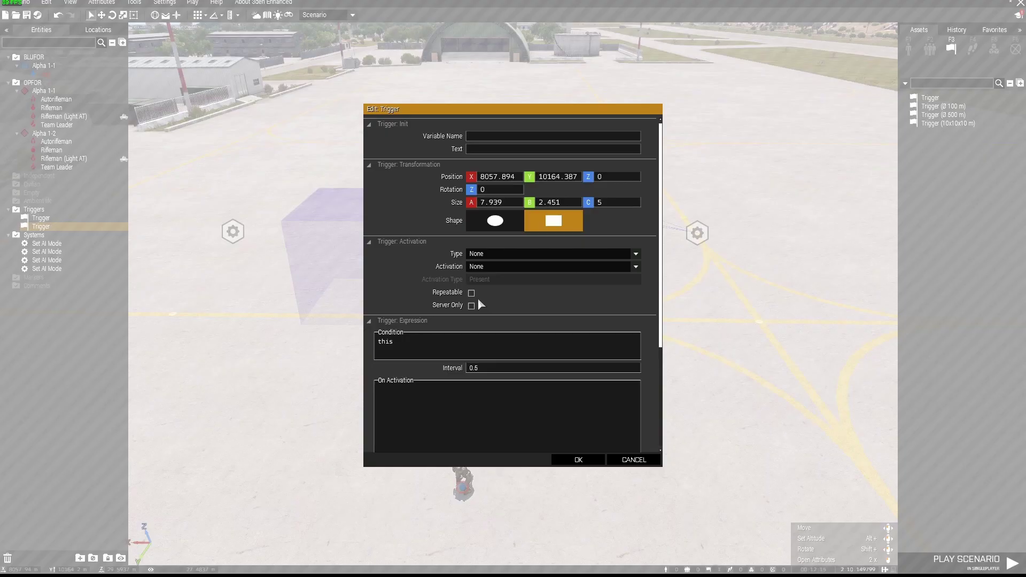
click(489, 268)
click(483, 286)
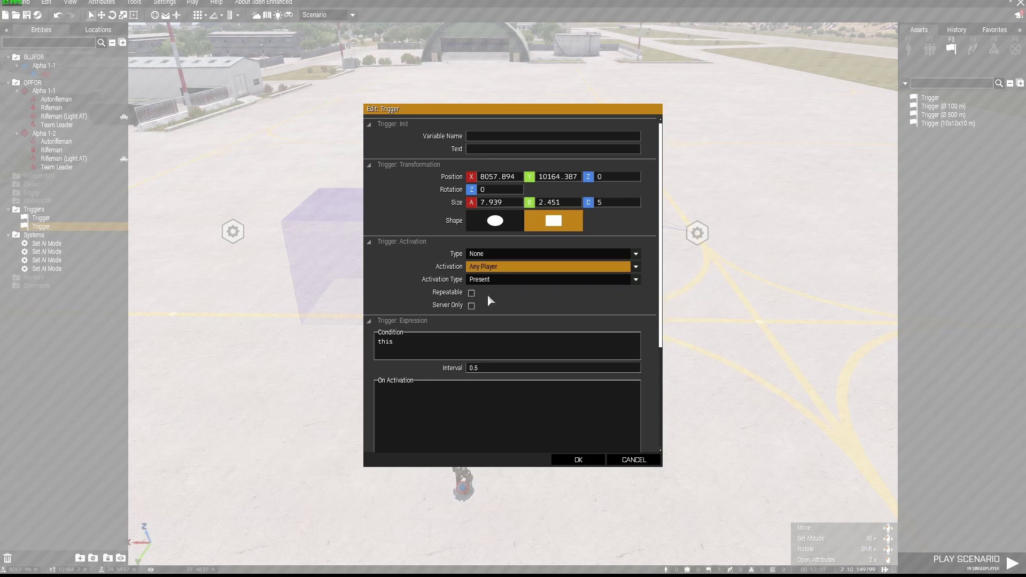
click(573, 460)
Synchronize the new trigger to the Set AI Mode module that has no connections yet.
key(a)
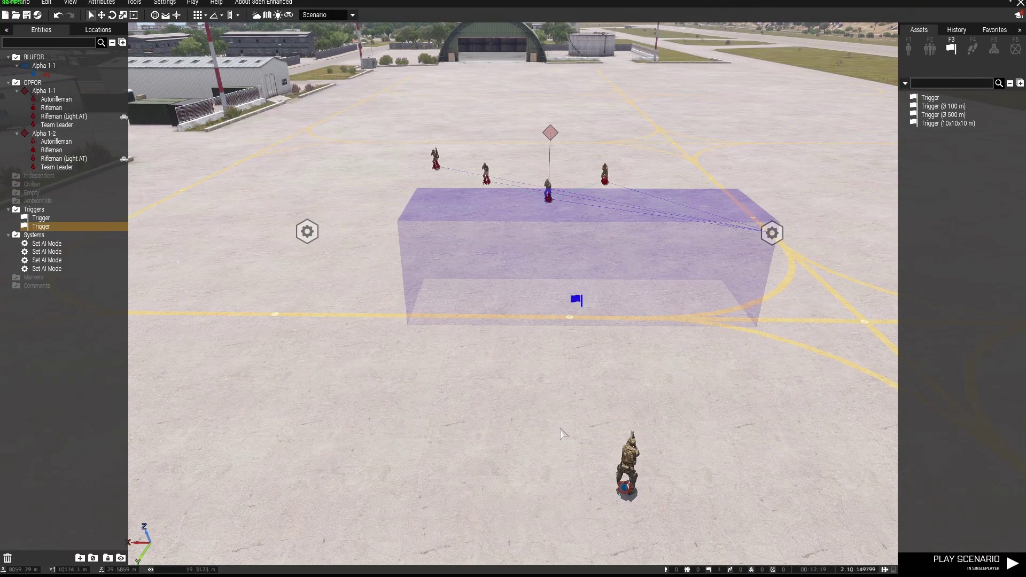
right_click(575, 301)
mouse_move(600, 300)
click(714, 300)
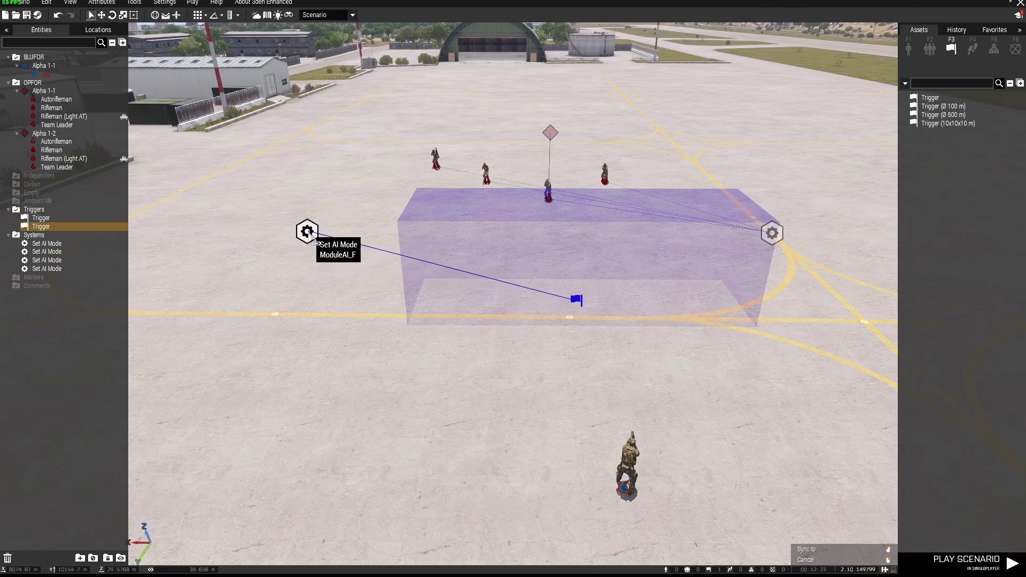
click(315, 242)
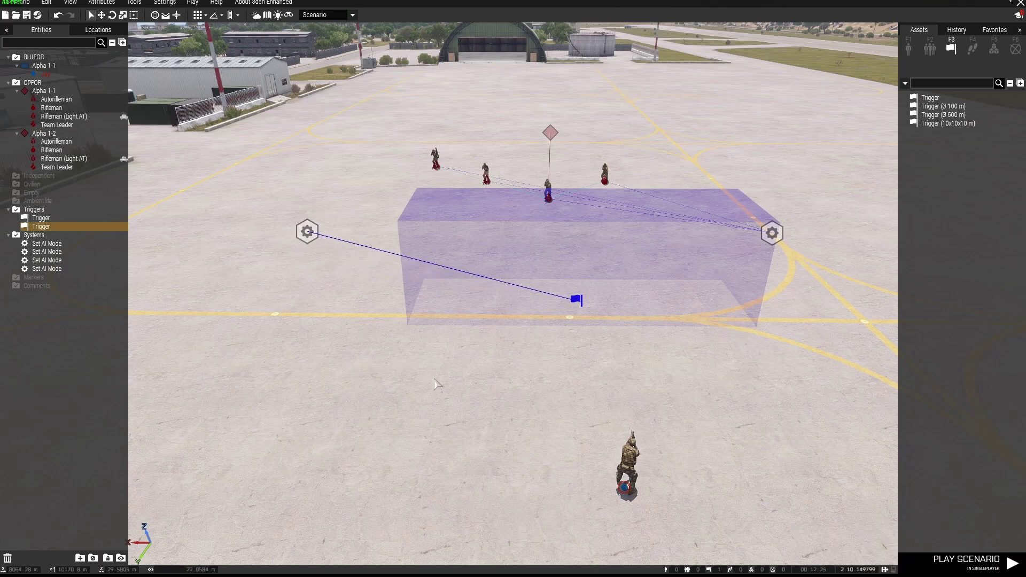
click(442, 384)
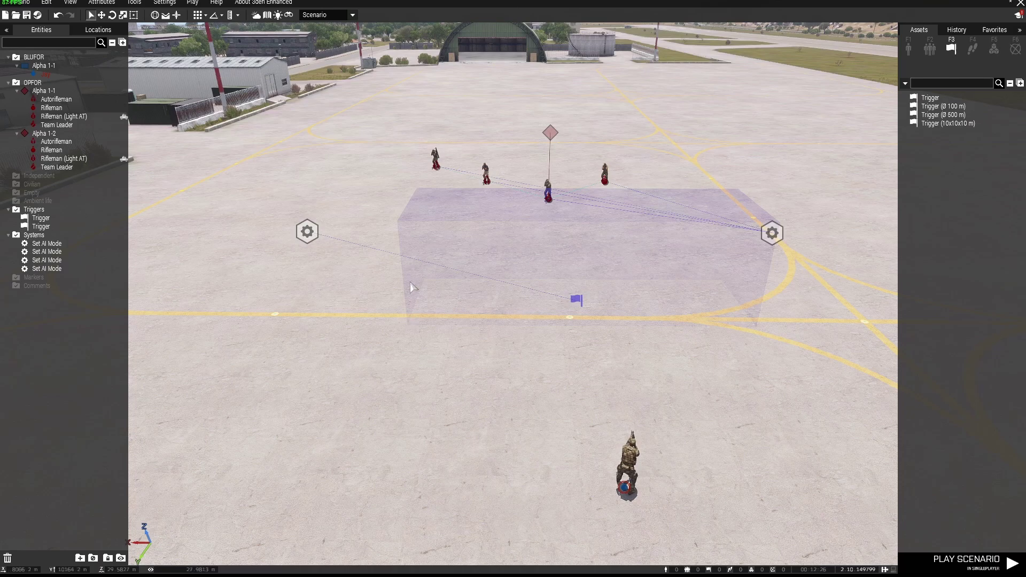
Synchronize all four patrol team units to the Set AI Mode module linked to the trigger.
drag(382, 123, 642, 228)
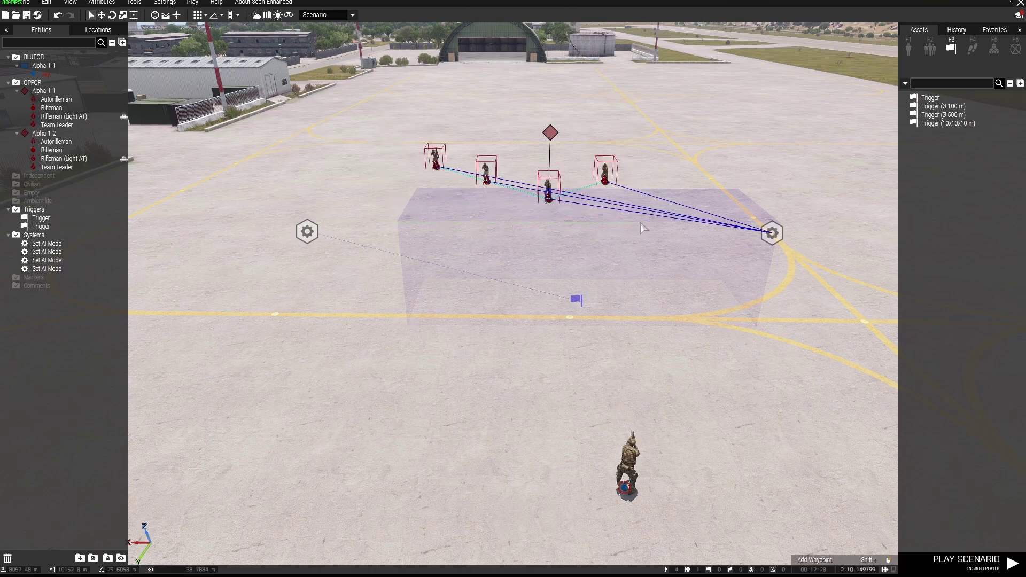
right_click(548, 199)
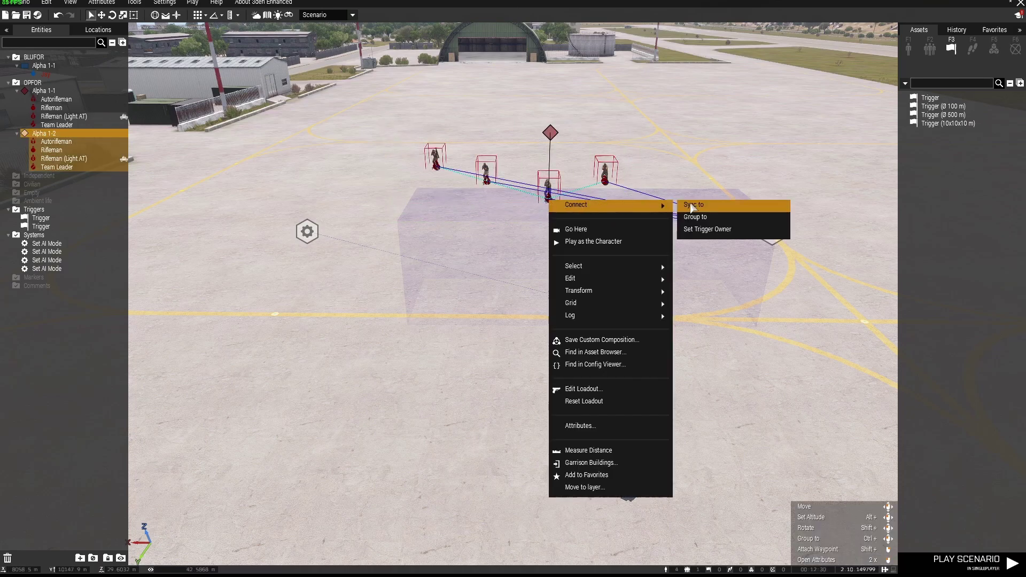
click(690, 205)
click(308, 237)
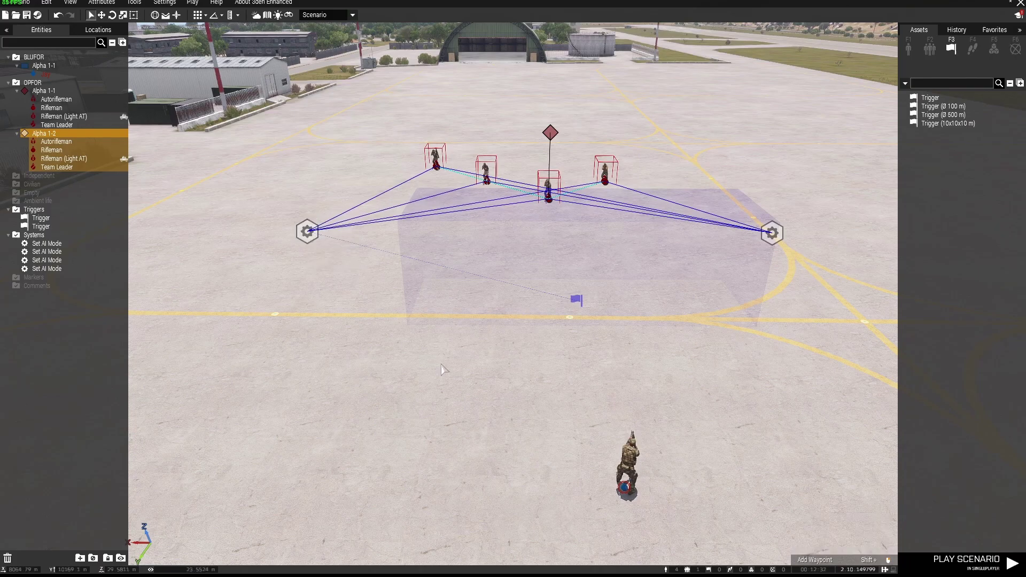
click(510, 392)
key(d)
key(w)
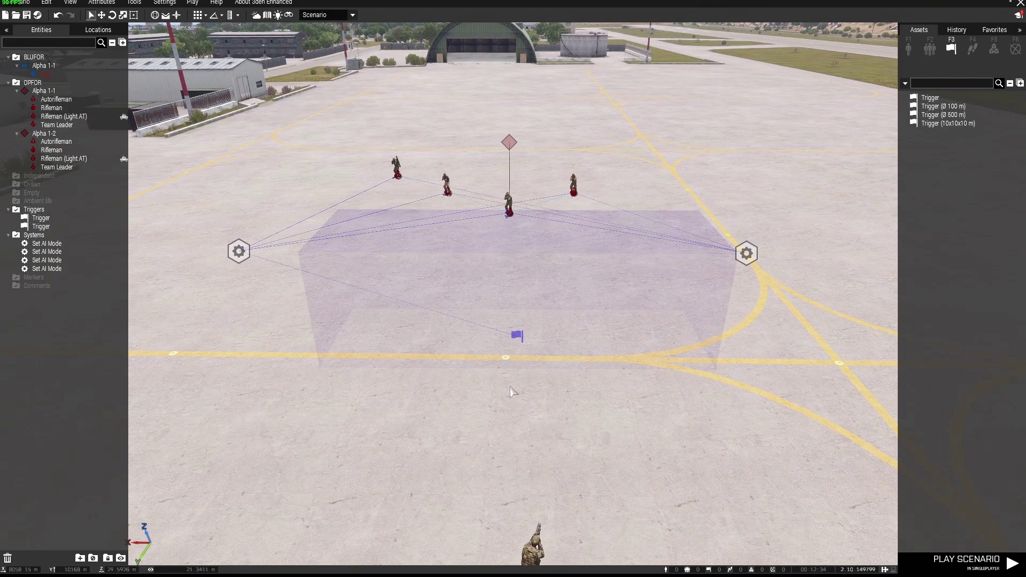
drag(350, 129, 628, 252)
click(562, 420)
drag(517, 340, 511, 351)
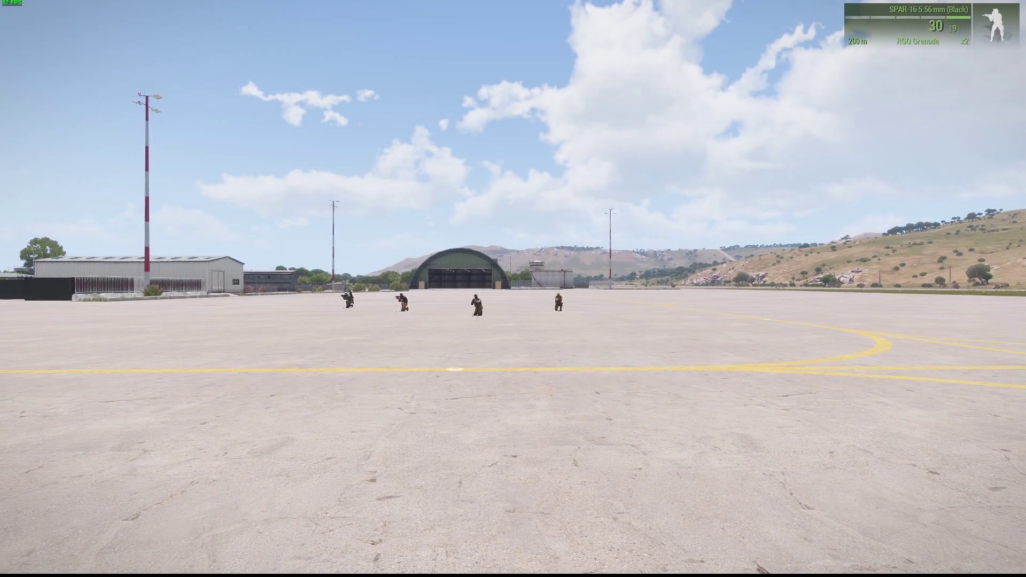
Playtest the scenario in third-person view, observing the patrol team before walking the player through the trigger area toward it.
key(KP_Enter)
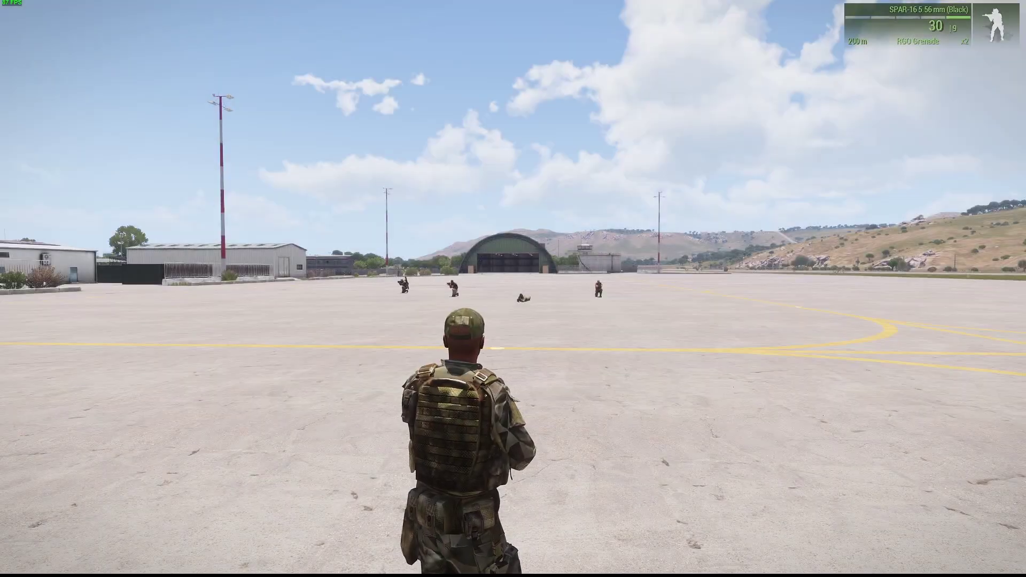
key(KP_Add)
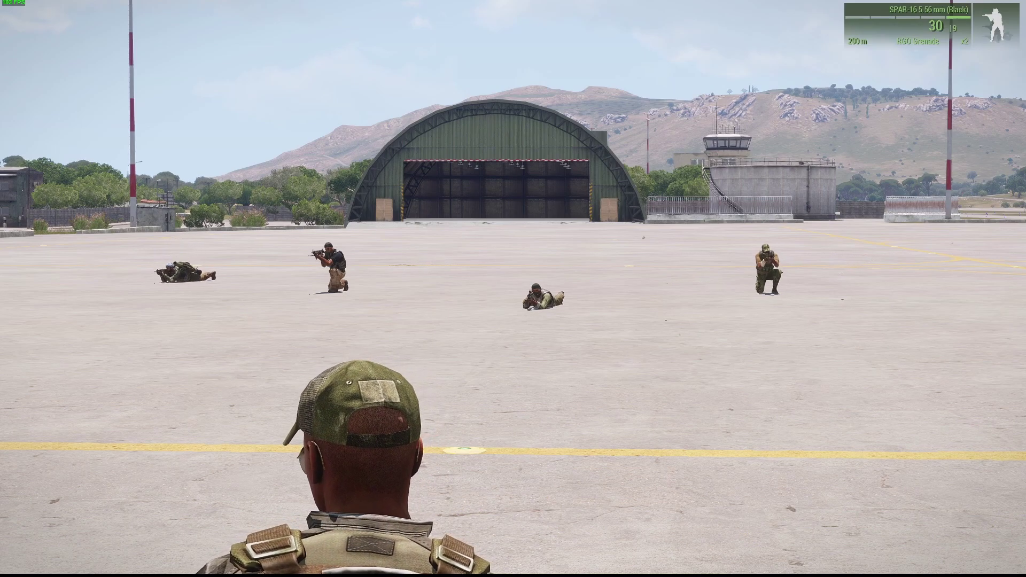
key(KP_Subtract)
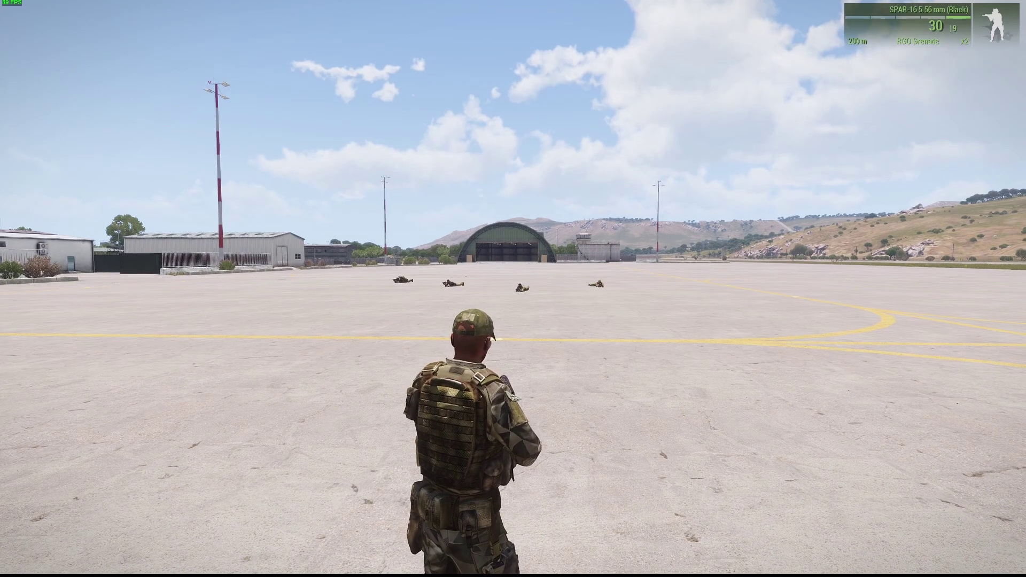
key(w)
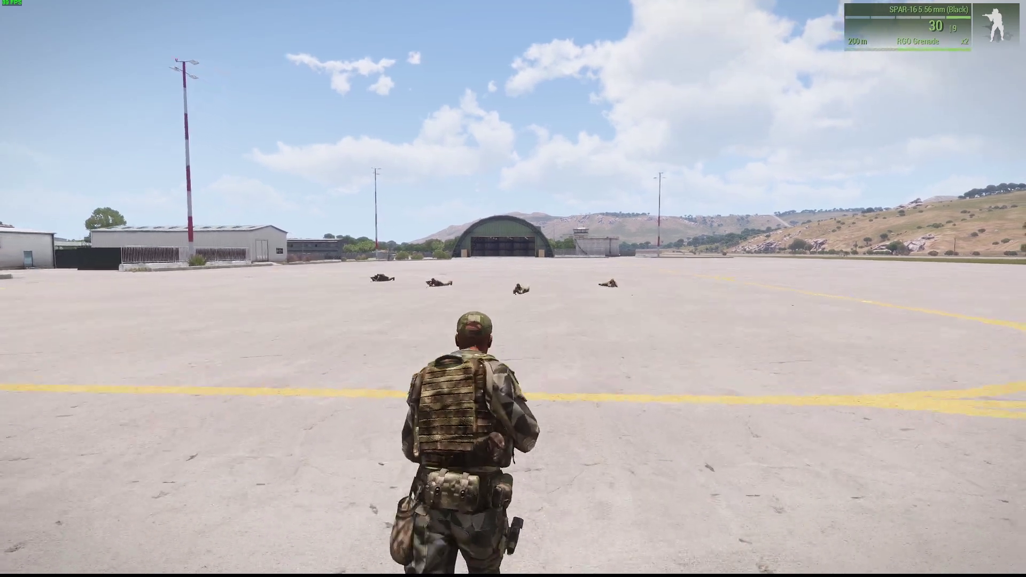
key(w)
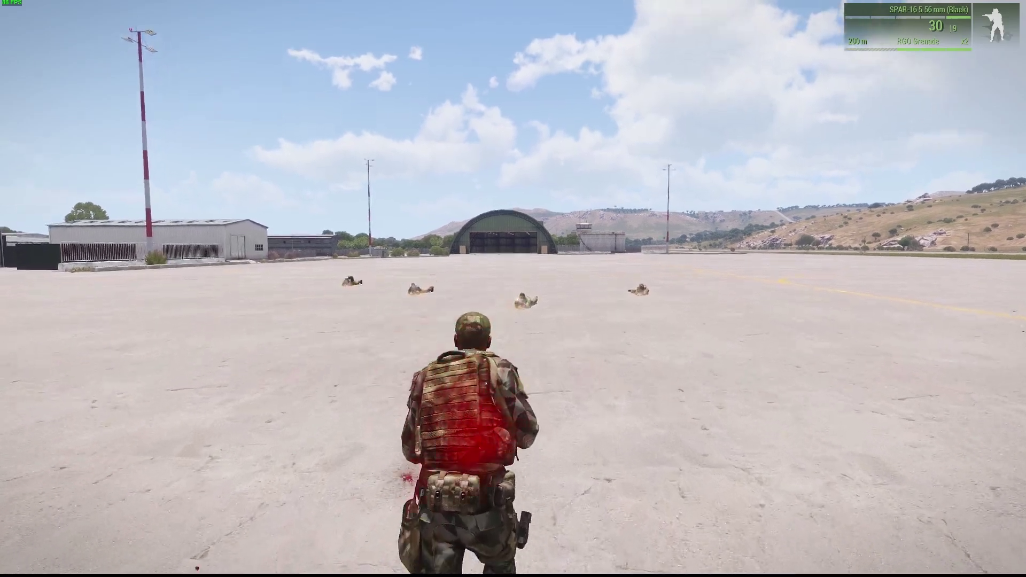
key(w)
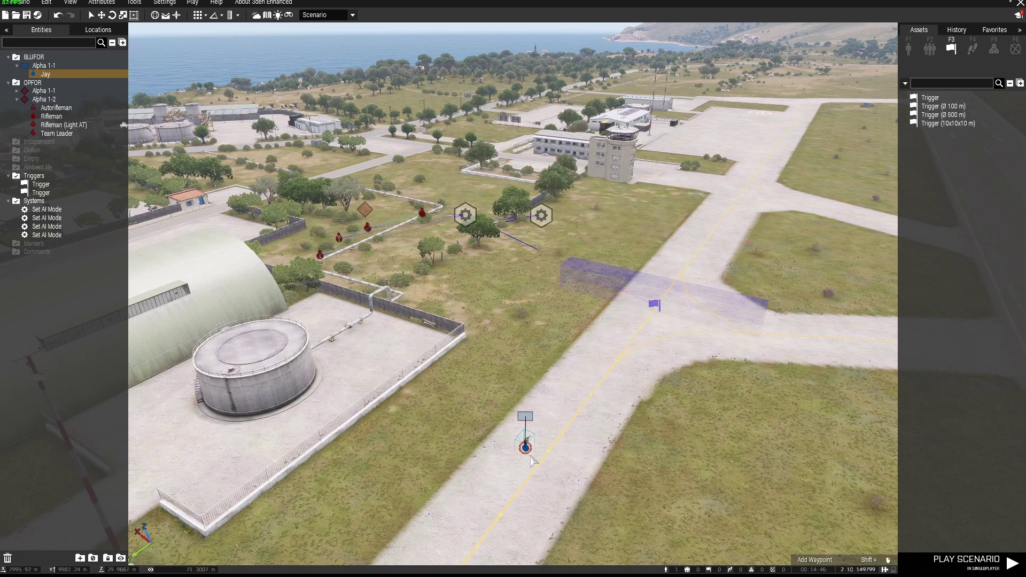
Move both Set AI Mode modules to separate spots near the trees by the patrol team, then select the trigger-linked one.
click(464, 218)
drag(541, 217, 485, 175)
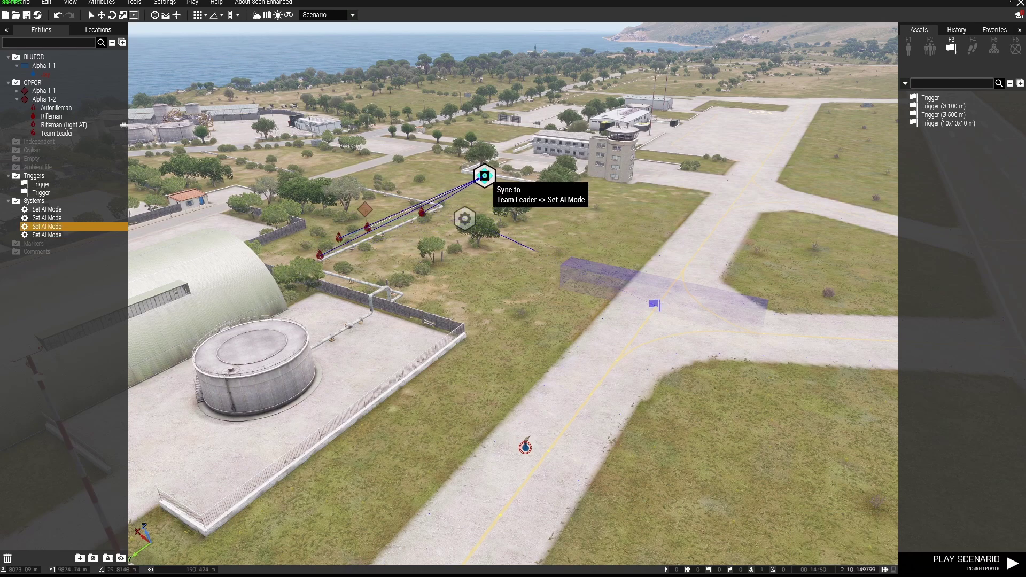
drag(464, 219, 483, 208)
drag(475, 171, 466, 165)
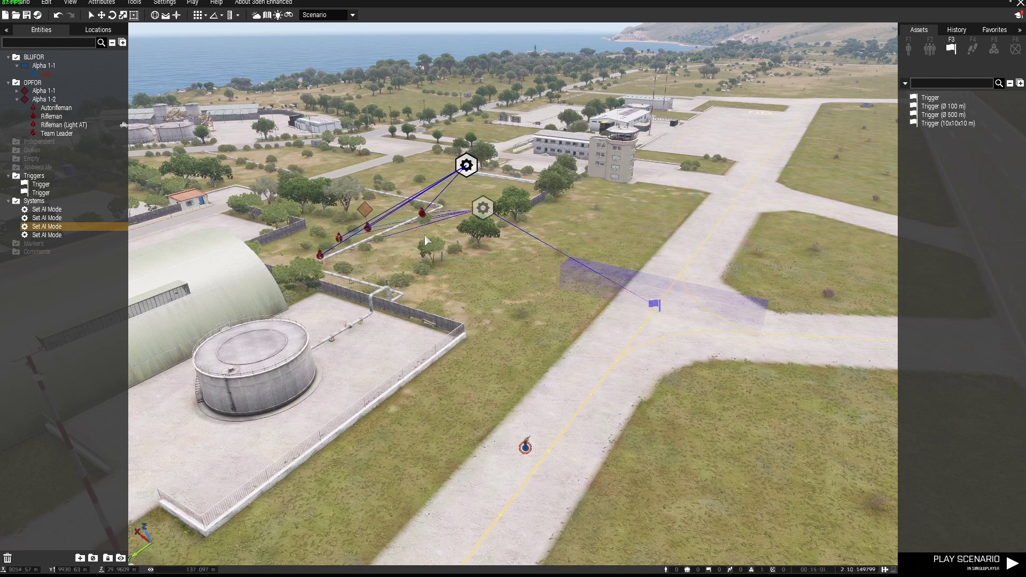
click(482, 207)
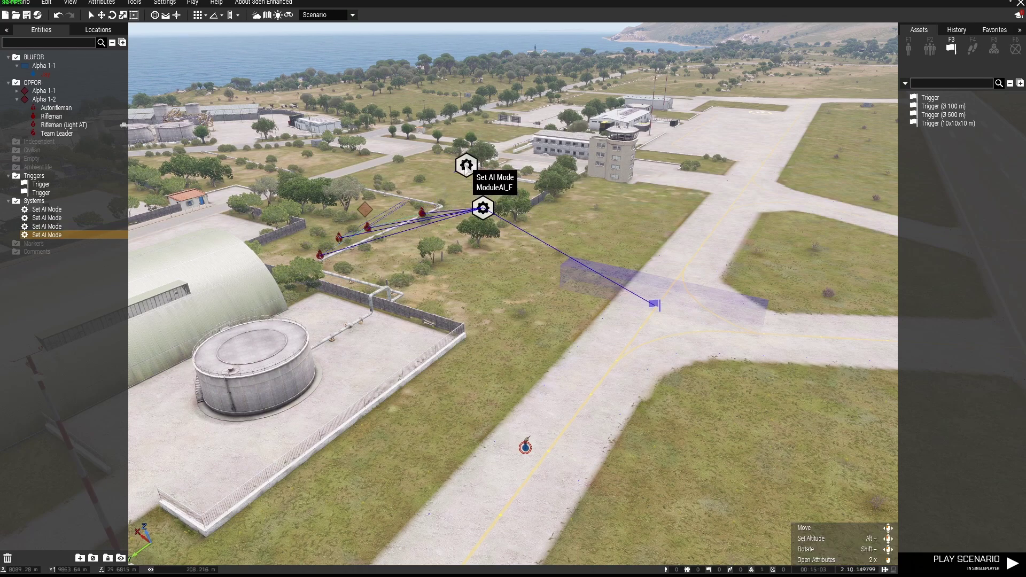
key(a)
right_drag(525, 315, 568, 320)
drag(506, 255, 489, 275)
click(489, 274)
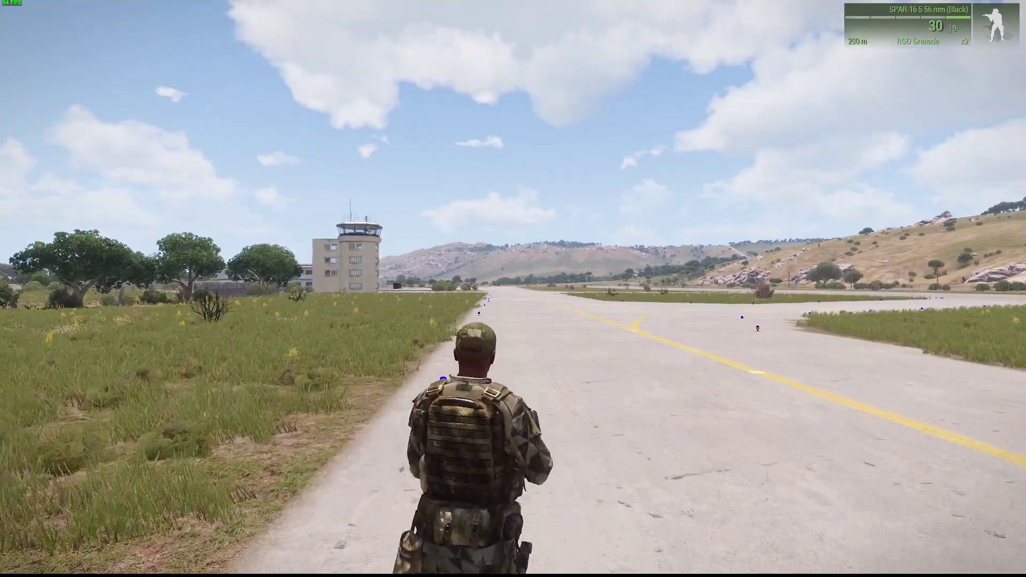
Walk the player along the runway edge toward the trigger area in the playtest, watching the patrol team across the grass.
key(w)
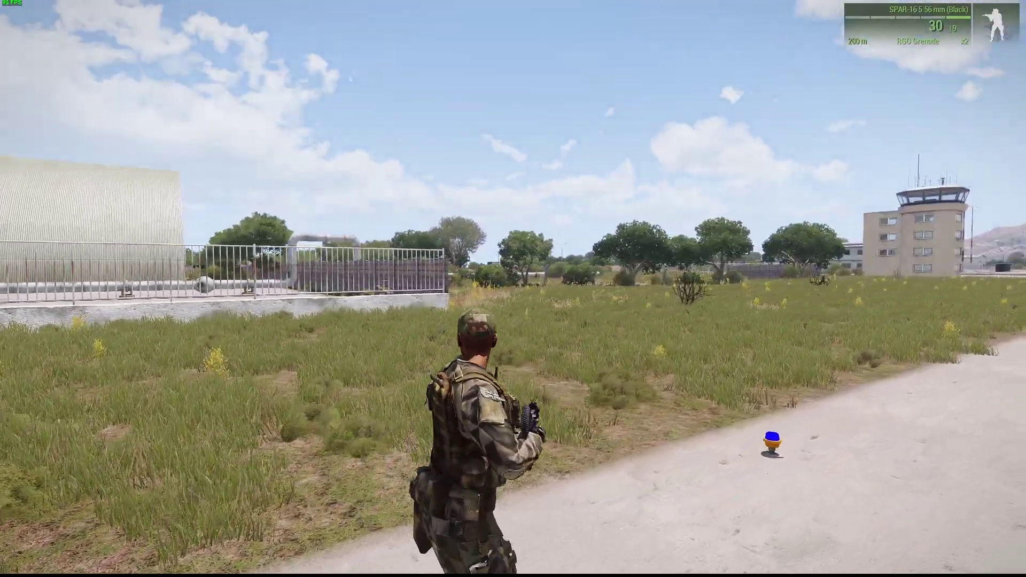
key(w)
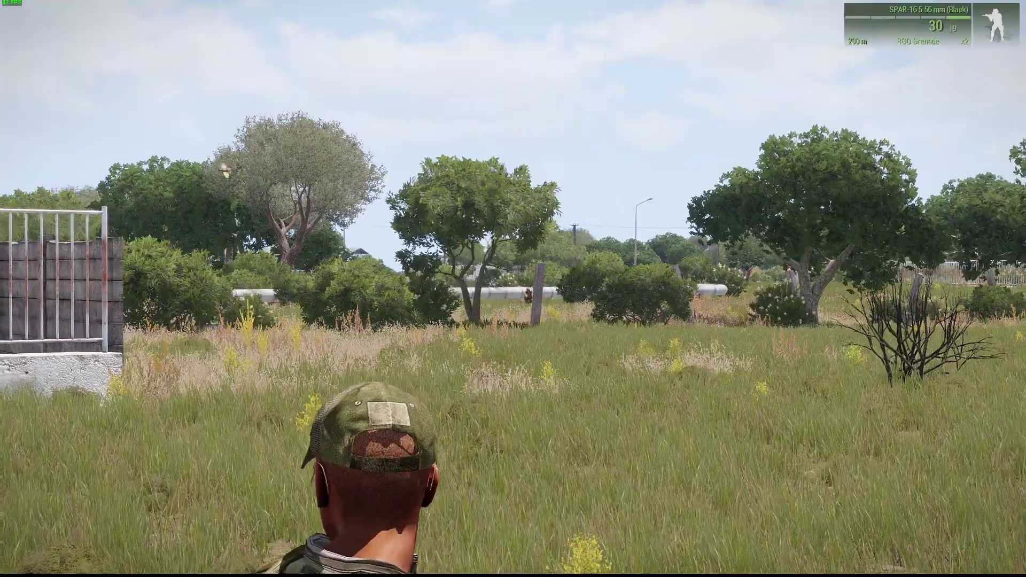
key(d)
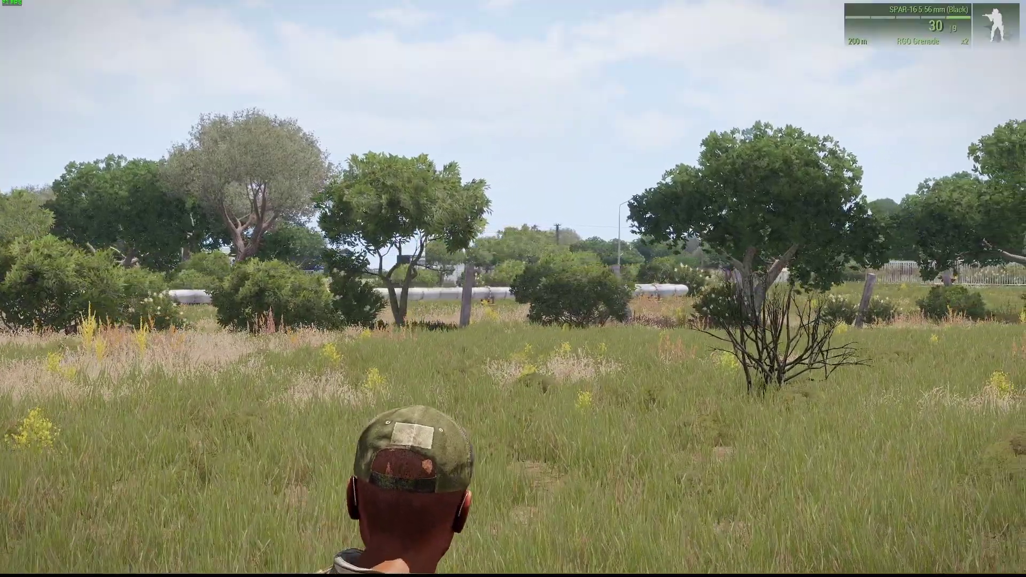
key(d)
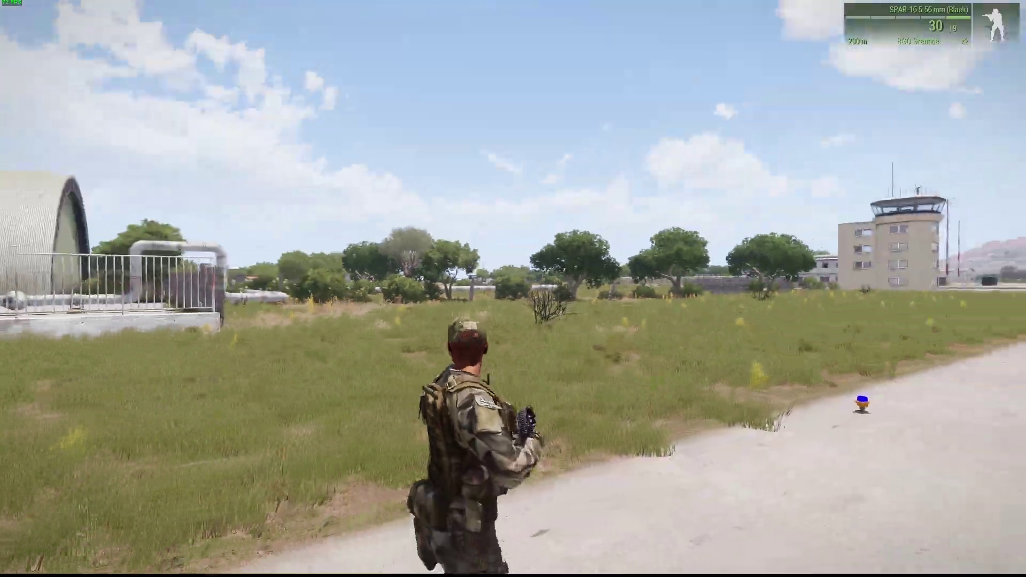
key(w)
key(d)
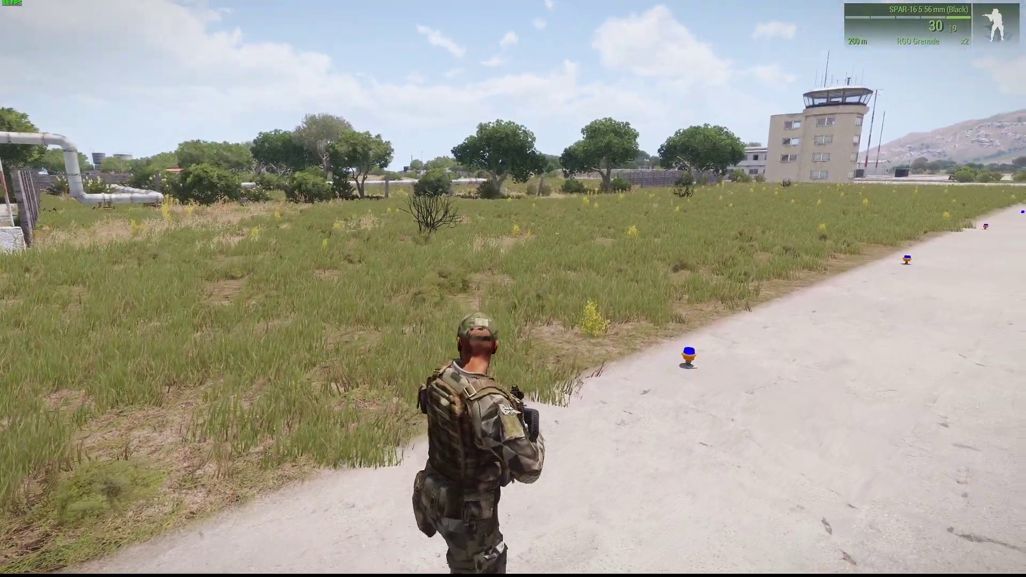
key(w)
key(d)
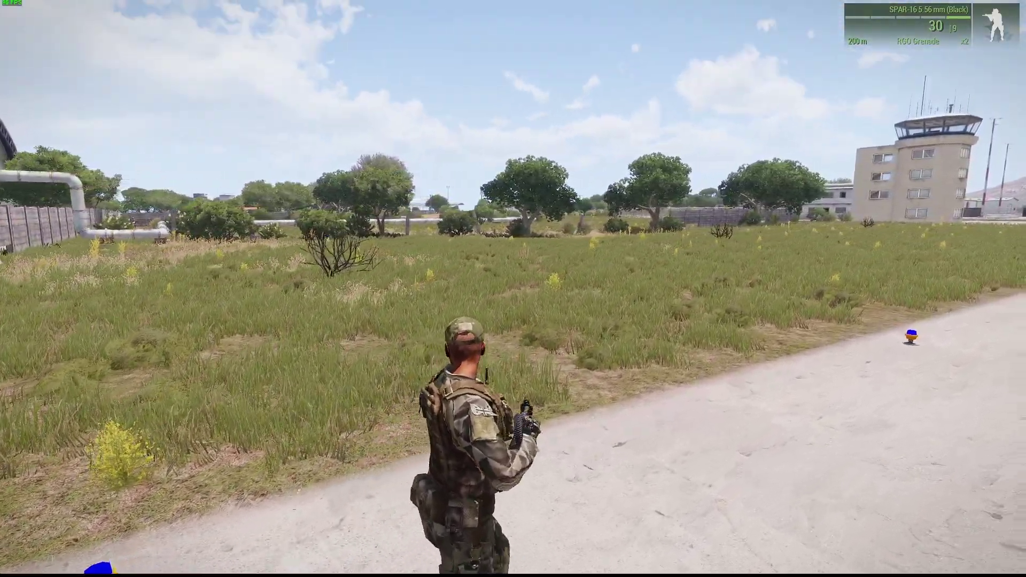
key(w)
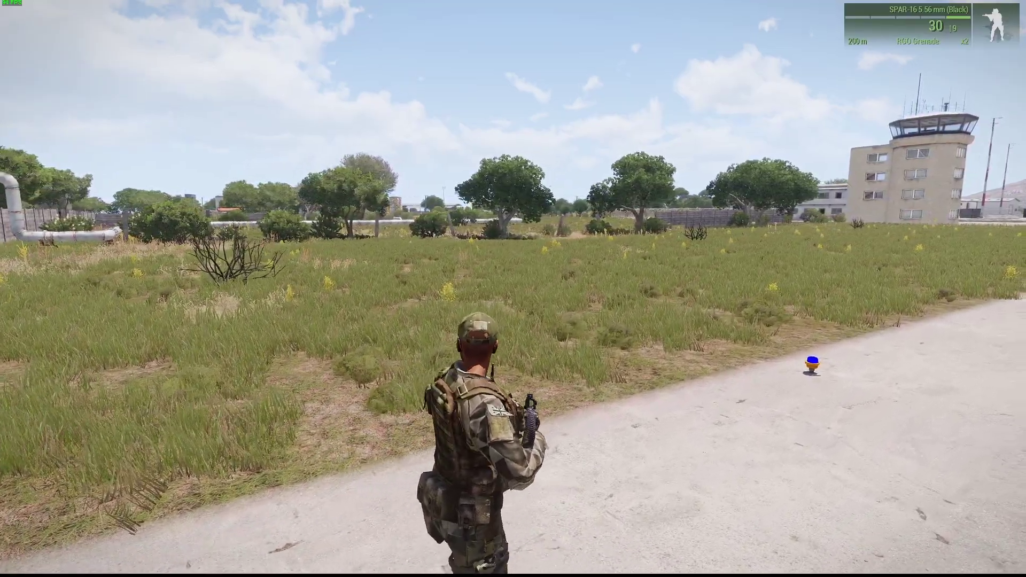
key(w)
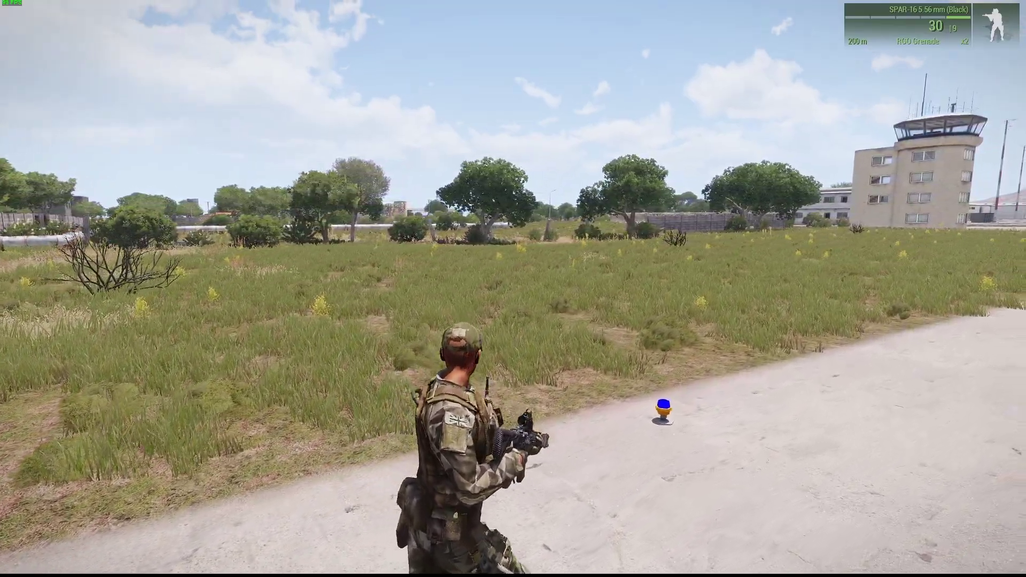
key(w)
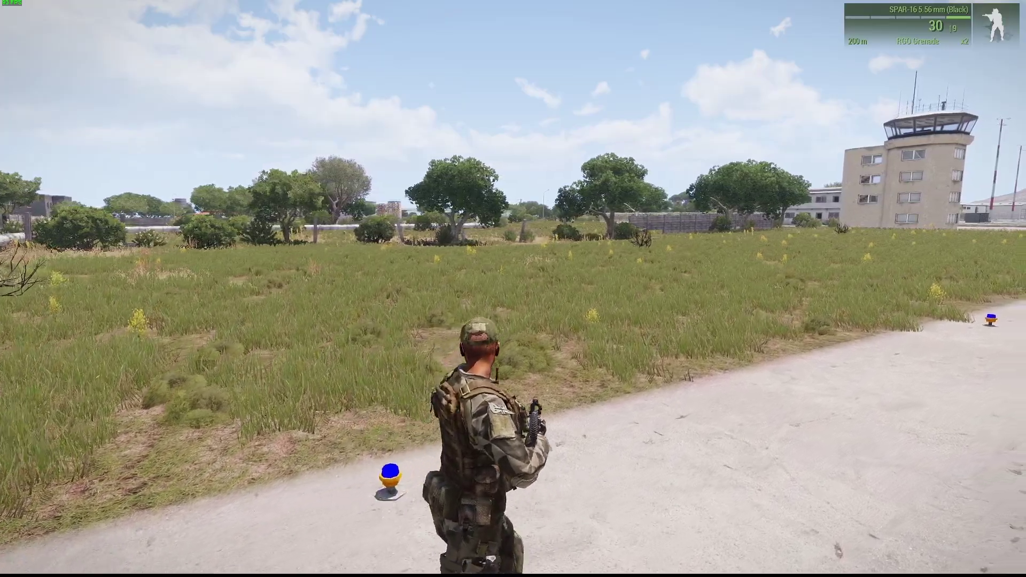
key(w)
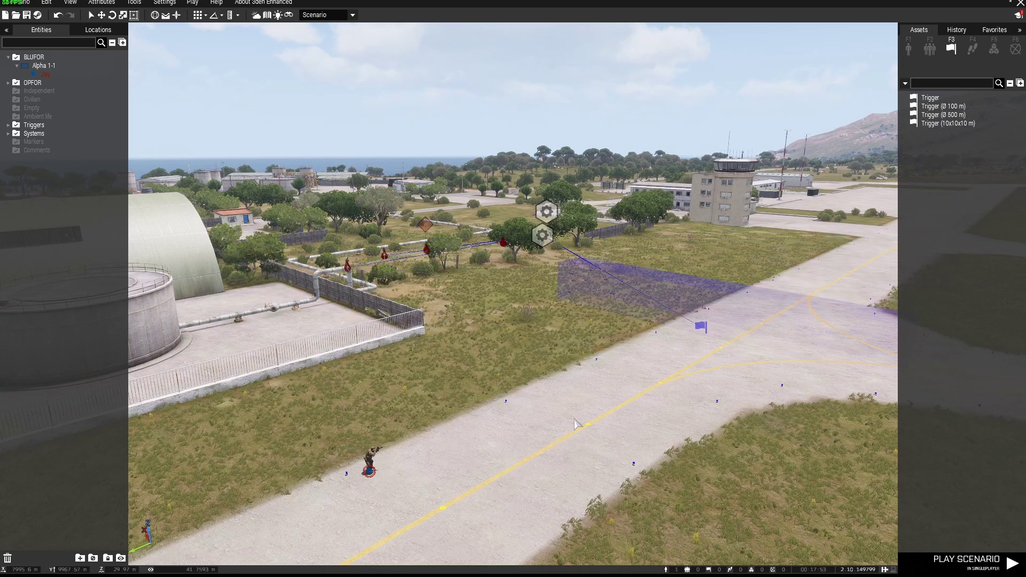
Move the player unit from the runway edge onto the grass, closer to the patrol team and trigger area.
key(w)
mouse_move(577, 424)
right_down()
mouse_move(549, 436)
mouse_move(546, 423)
mouse_move(592, 417)
right_up()
key(z)
key(a)
key(q)
key(s)
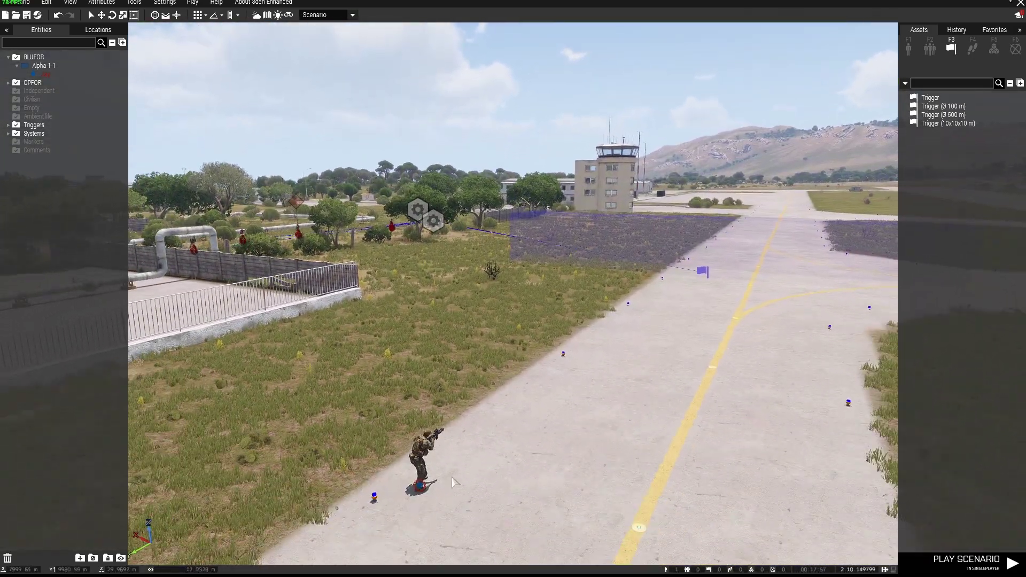
drag(421, 484, 504, 332)
key(w)
key(d)
right_drag(557, 351, 535, 355)
key(s)
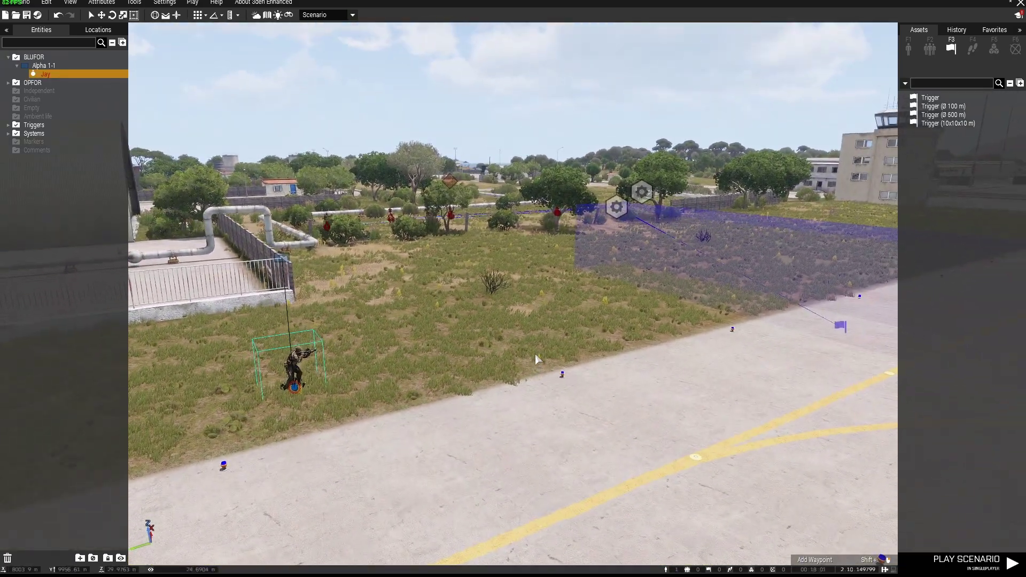
Reposition the two Set AI Mode modules, placing the trigger-linked one between the patrol and trigger and the other behind the patrol.
scroll(537, 359, up, 5)
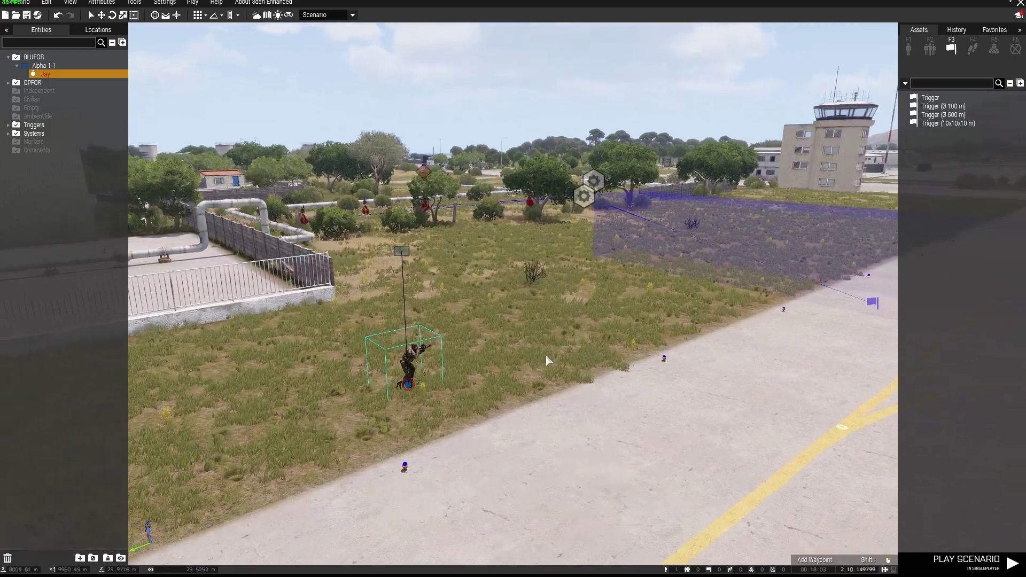
scroll(550, 363, up, 3)
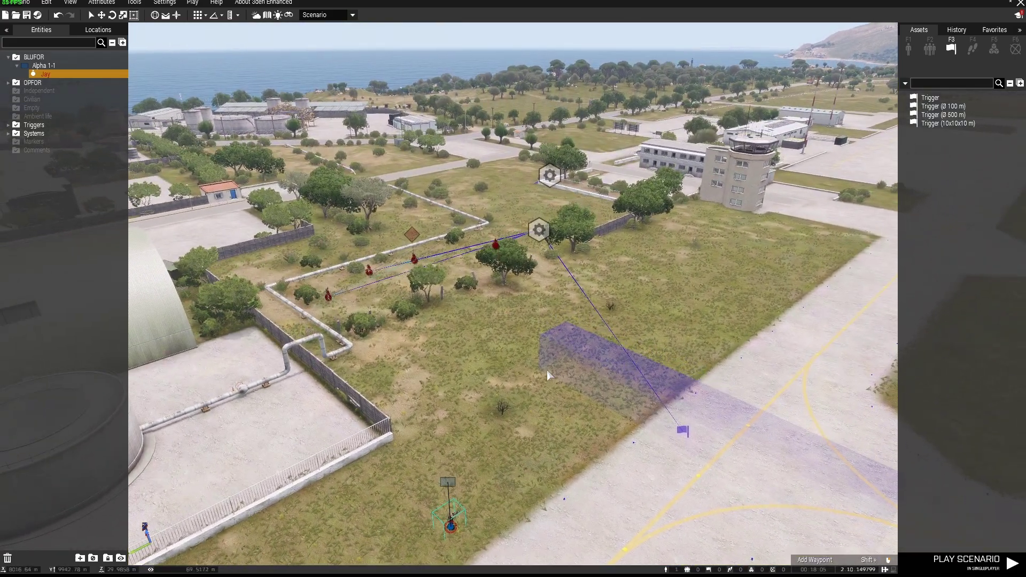
drag(538, 229, 538, 293)
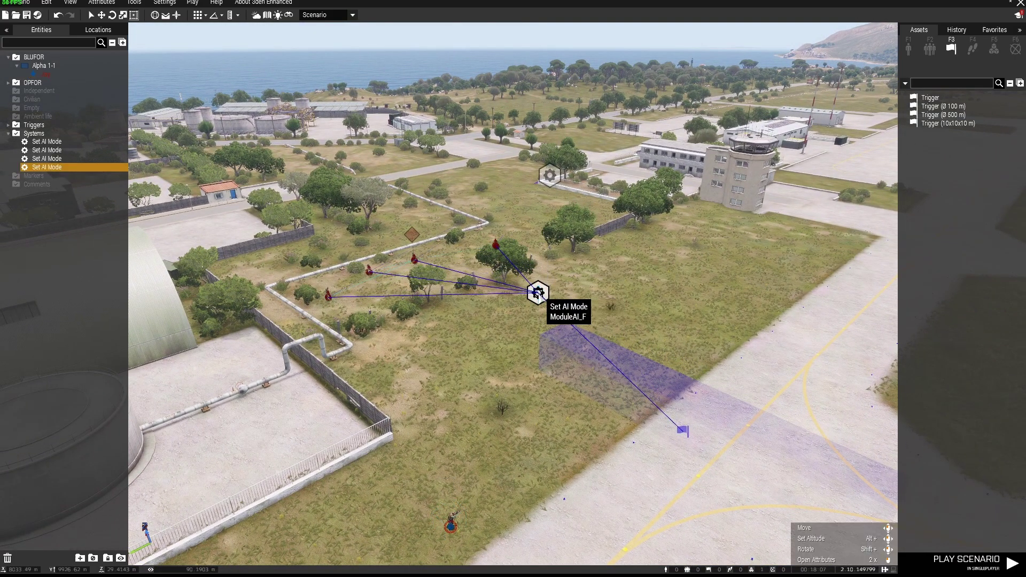
drag(549, 174, 507, 190)
click(507, 191)
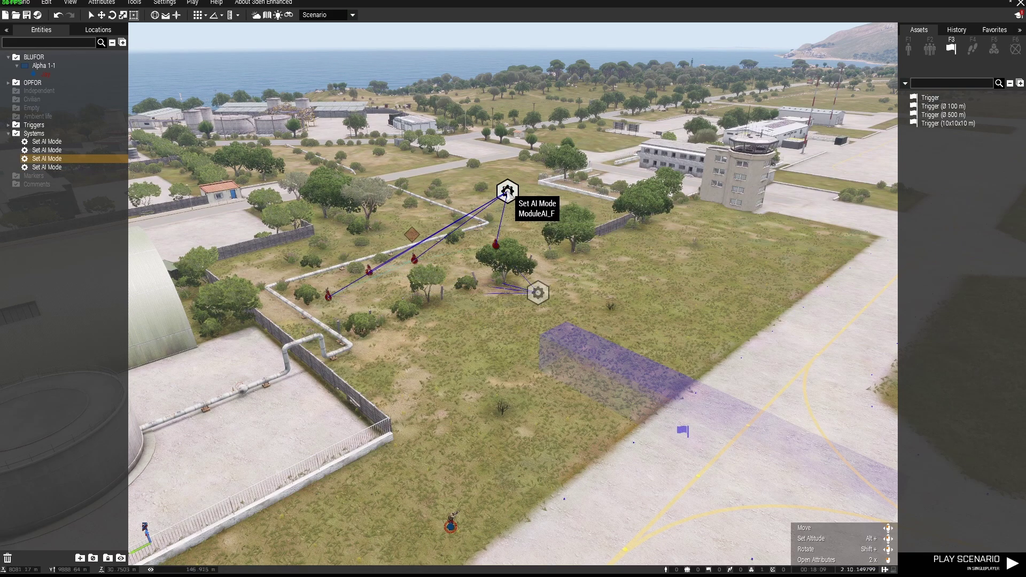
Set Anim and FSM to Enabled in the Set AI Mode module that is not linked to the trigger.
double_click(507, 190)
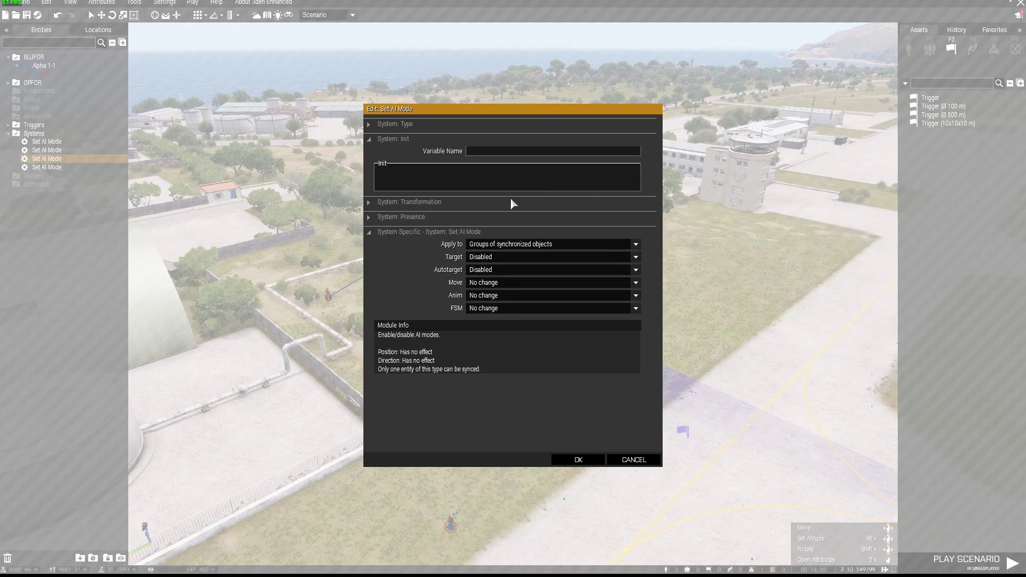
click(499, 295)
click(497, 315)
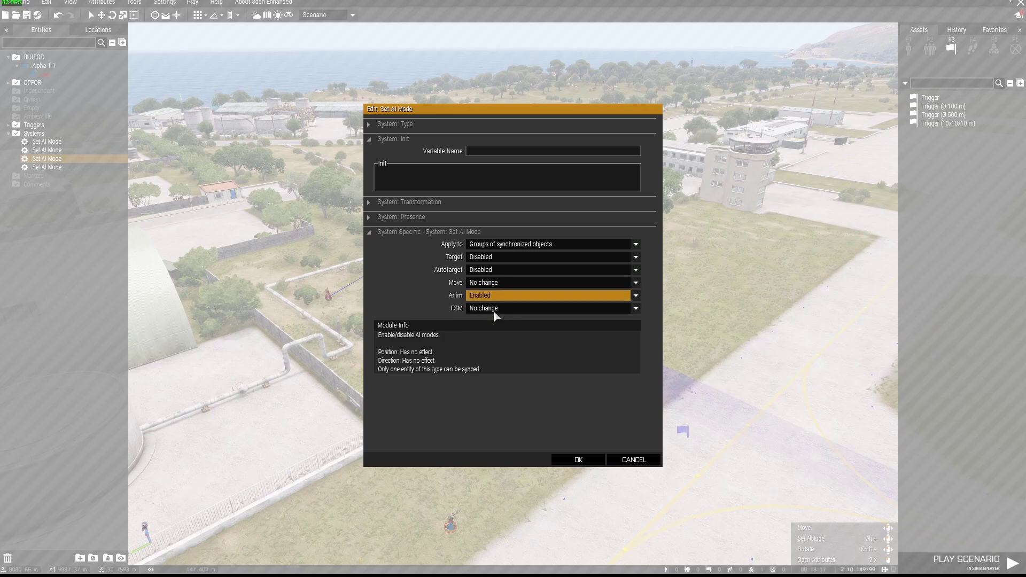
click(492, 309)
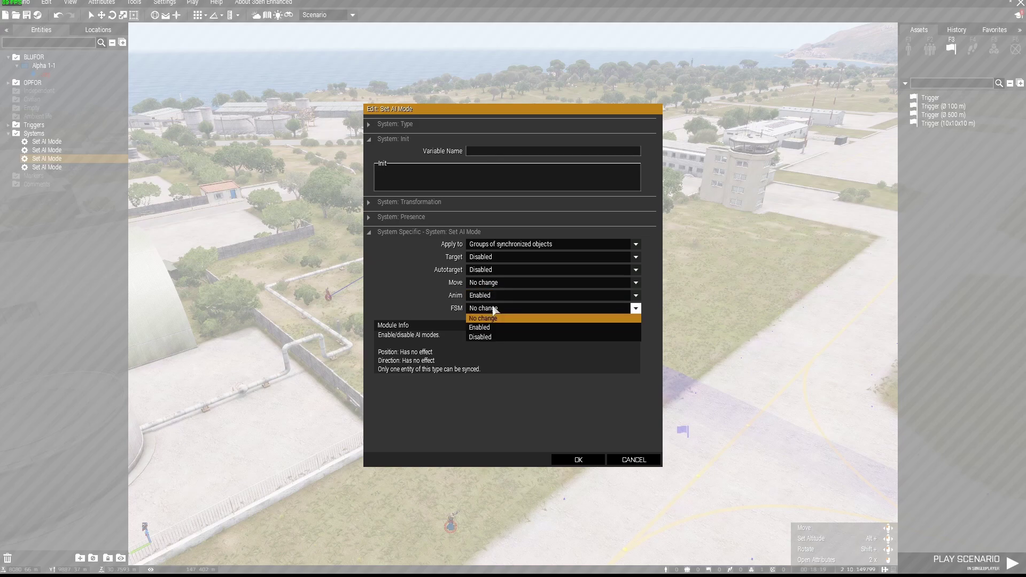
click(486, 321)
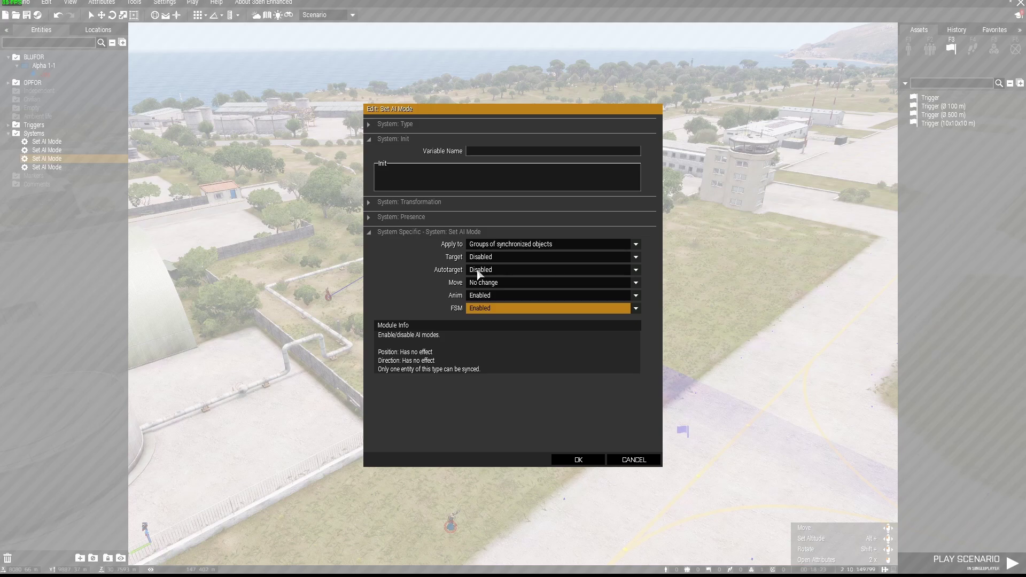
click(577, 459)
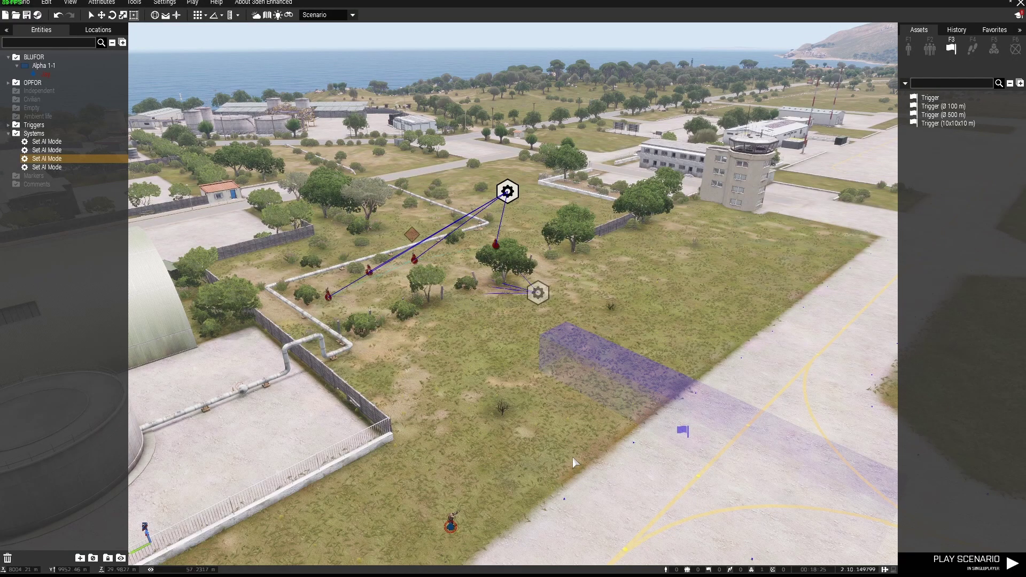
Review the trigger-linked Set AI Mode module's options, then nudge it slightly and synchronize the trigger to it again.
double_click(542, 300)
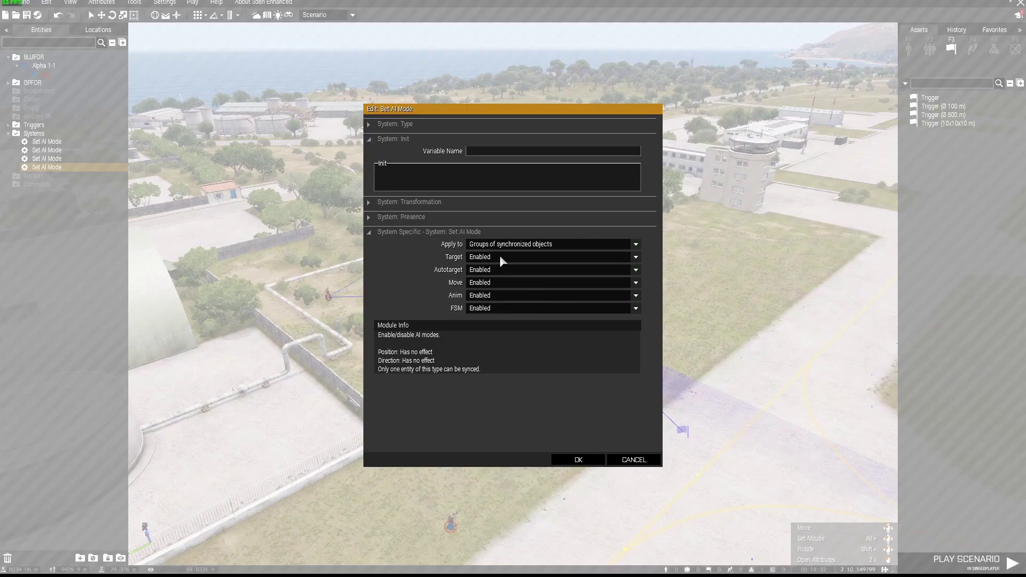
click(576, 459)
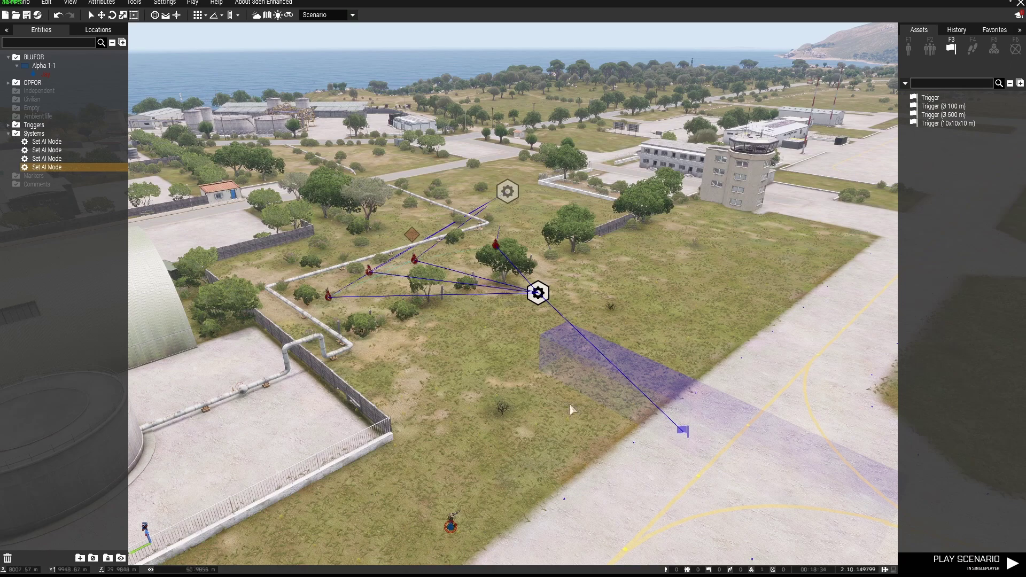
drag(538, 299, 542, 301)
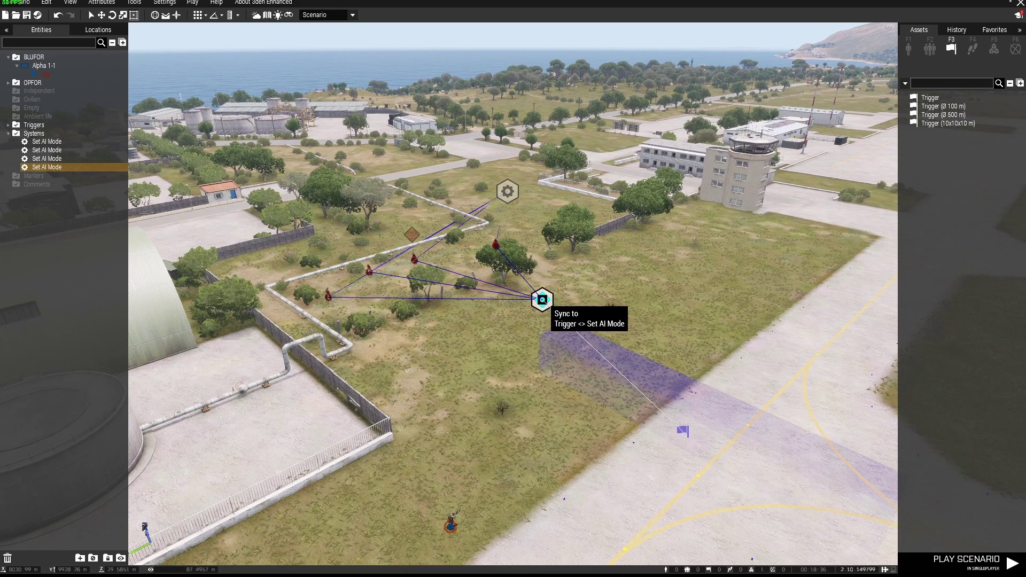
click(542, 300)
Review the trigger's size and activation settings, then inspect its area relative to the player and the patrol team.
key(d)
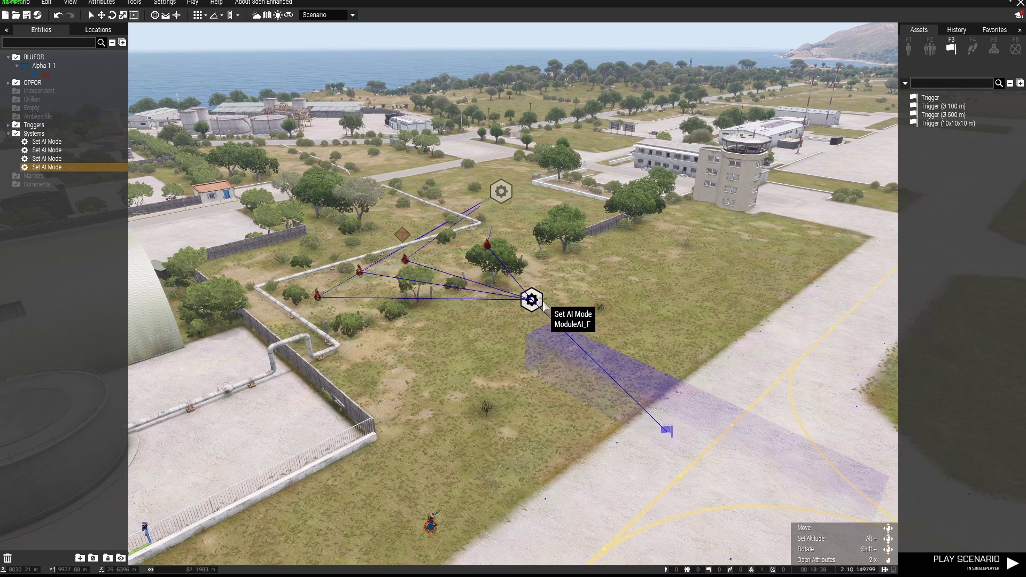
key(s)
click(607, 391)
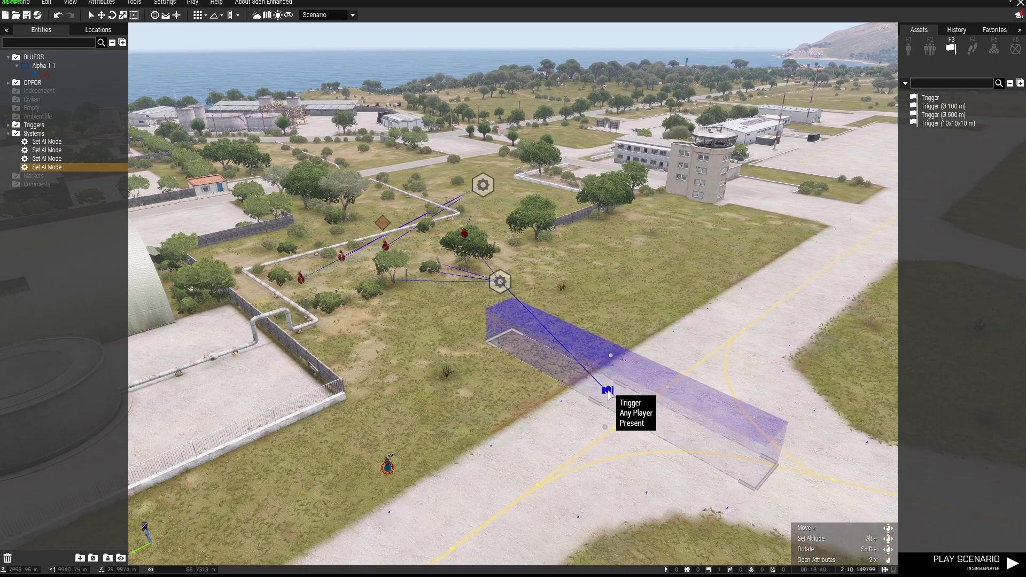
double_click(607, 392)
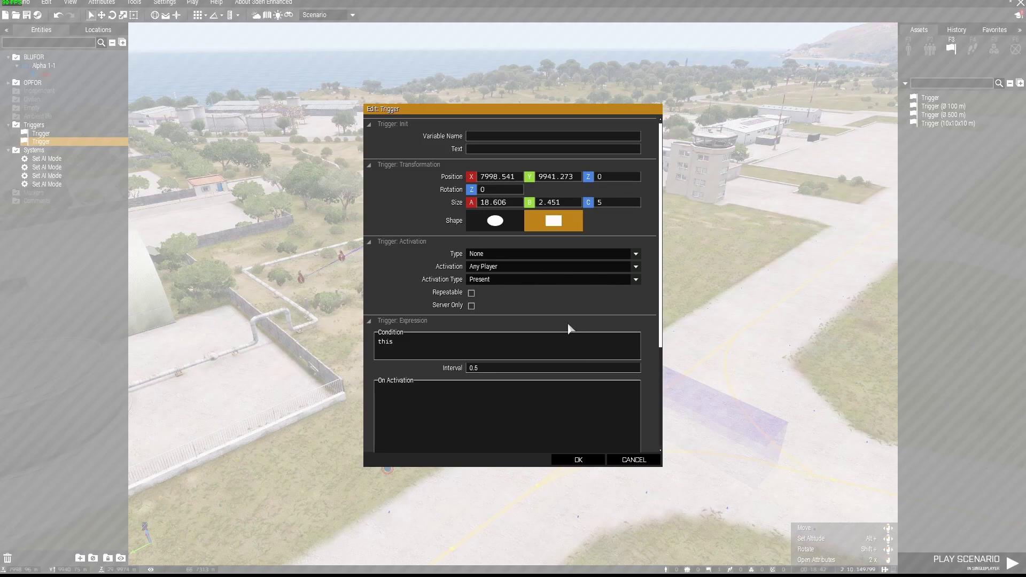
click(586, 460)
key(d)
right_drag(587, 462, 567, 443)
key(z)
key(w)
key(q)
key(a)
key(s)
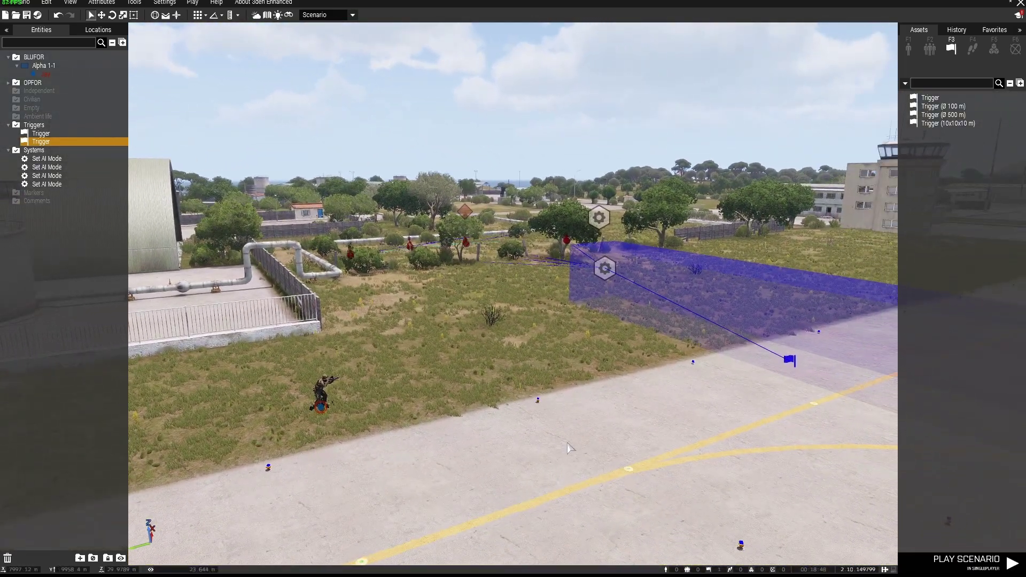